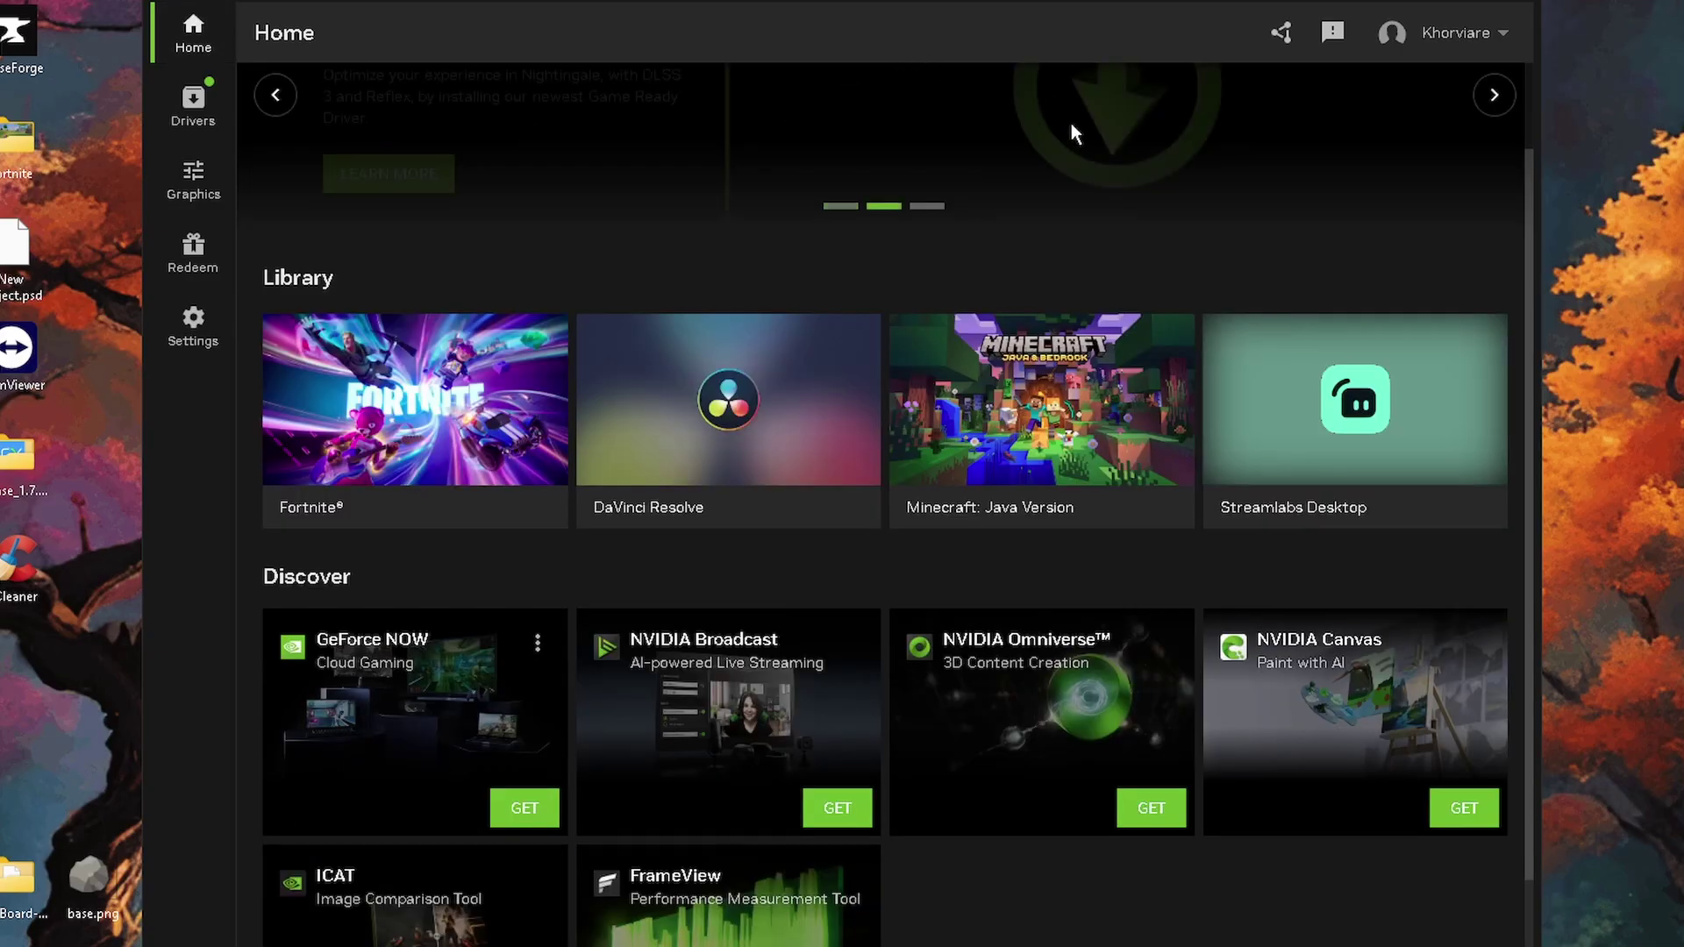
- Scroll through the new Game Ready Driver's What's New and What's Fixed release notes
{"action": "scroll", "coordinate": [1045, 556], "scroll_direction": "up", "scroll_amount": 3}
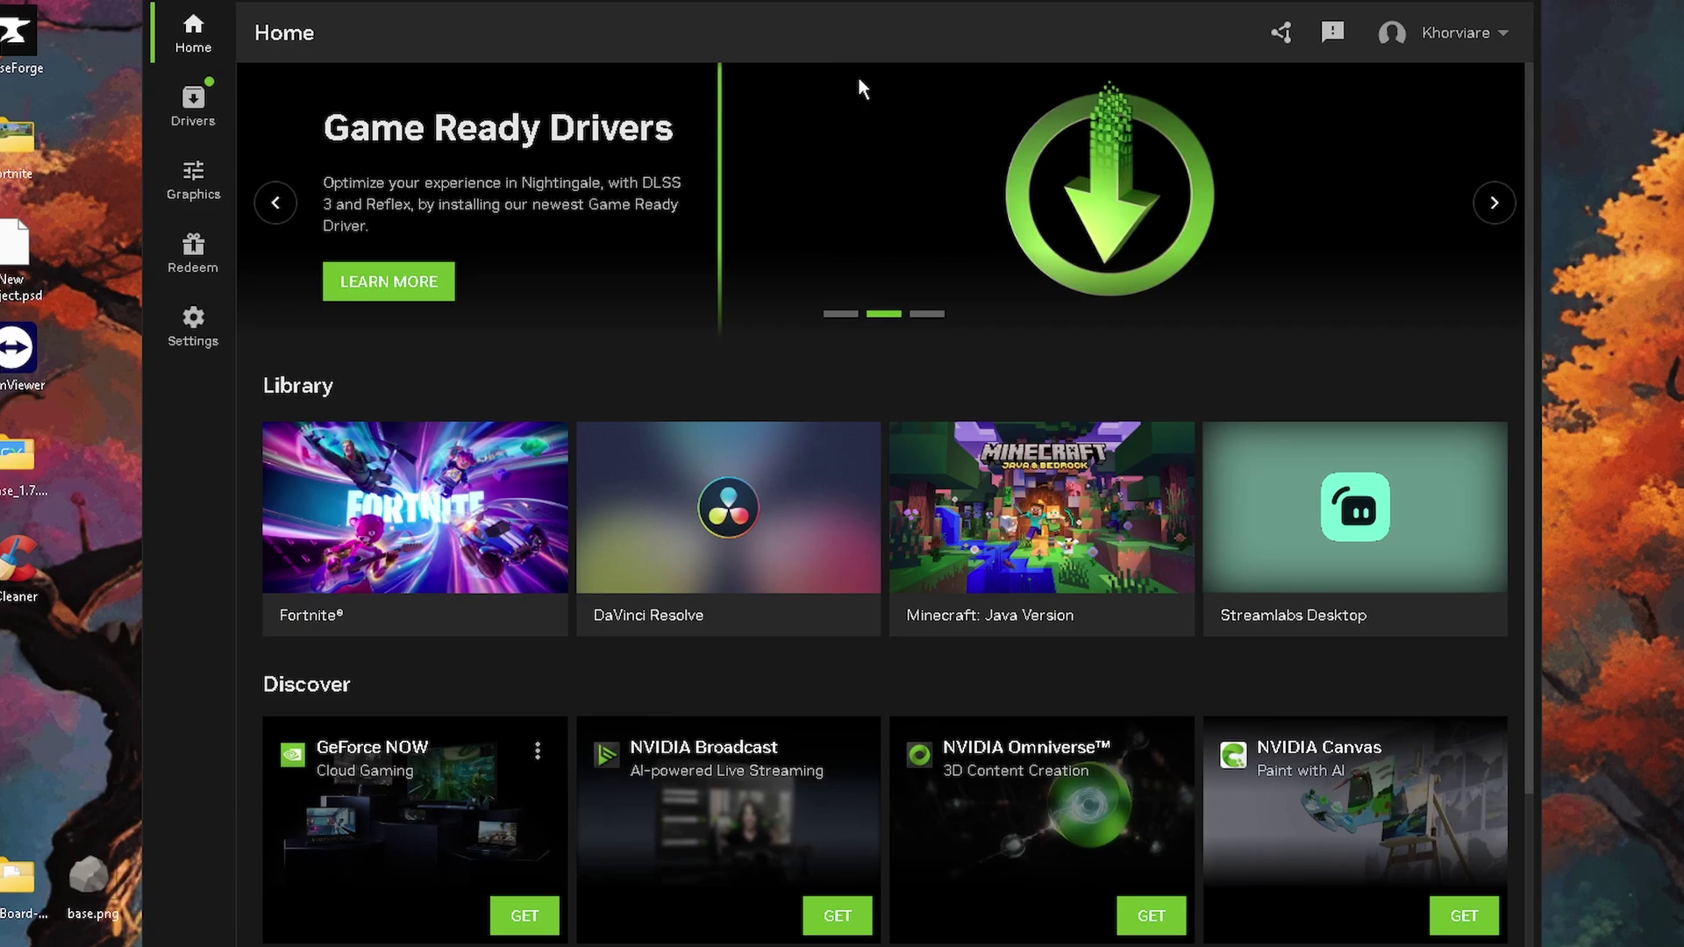
{"action": "scroll", "coordinate": [1146, 318], "scroll_direction": "down", "scroll_amount": 1}
{"action": "scroll", "coordinate": [1146, 314], "scroll_direction": "down", "scroll_amount": 1}
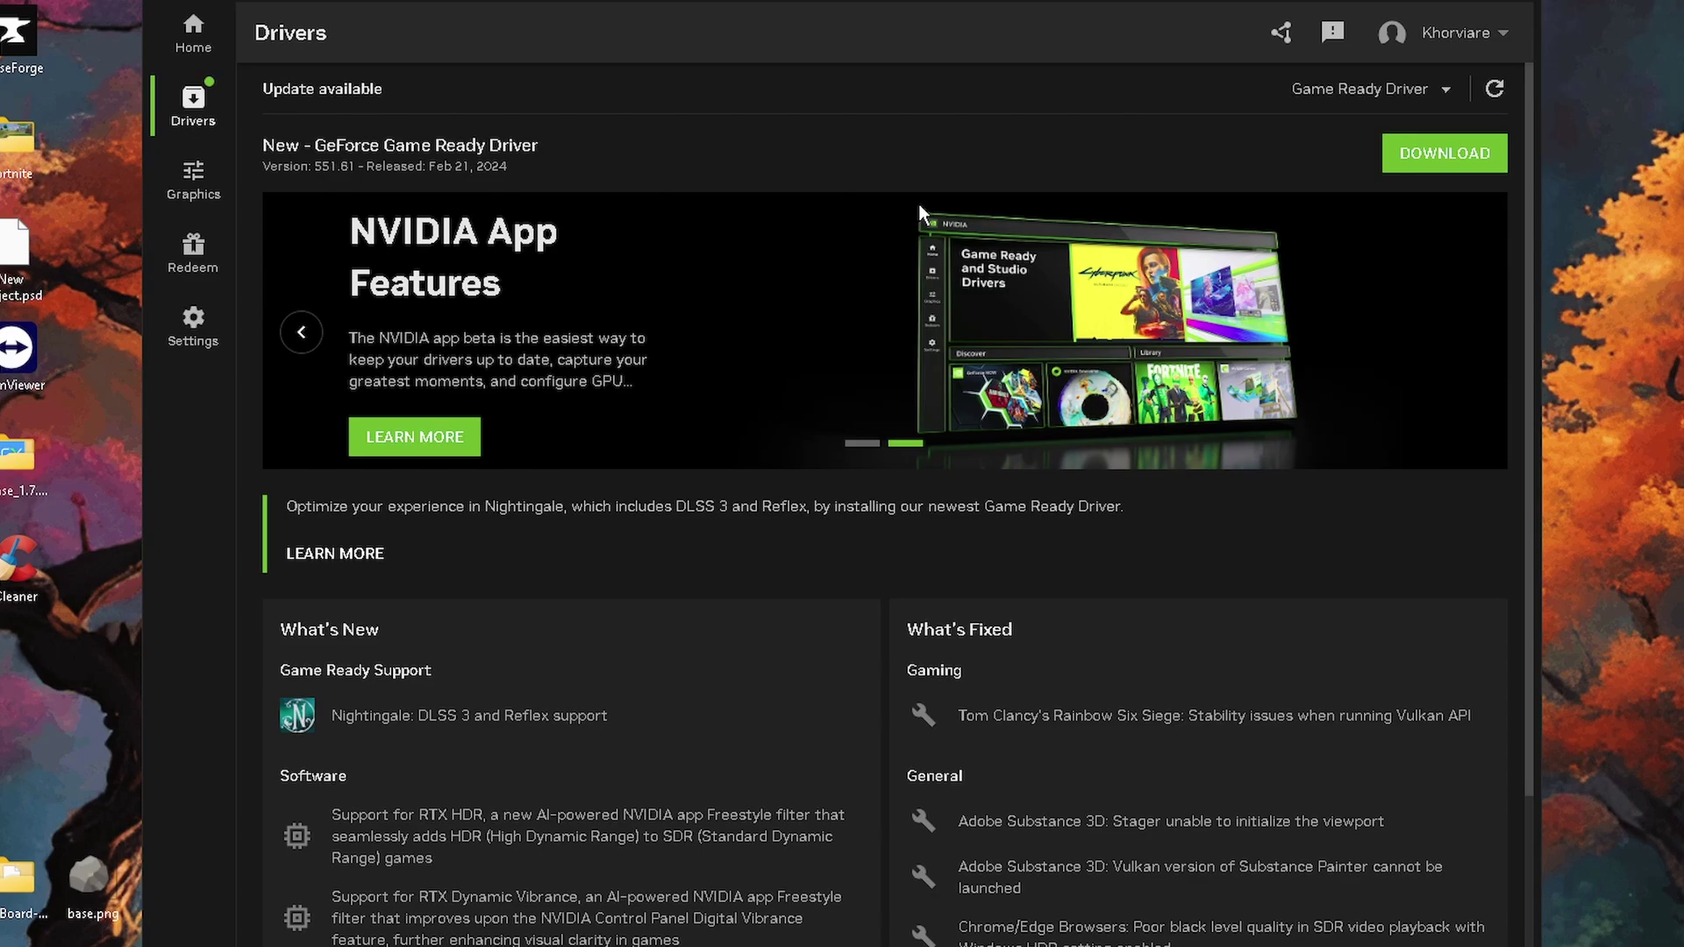
{"action": "scroll", "coordinate": [1219, 301], "scroll_direction": "down", "scroll_amount": 2}
{"action": "scroll", "coordinate": [1236, 296], "scroll_direction": "up", "scroll_amount": 2}
{"action": "scroll", "coordinate": [729, 281], "scroll_direction": "down", "scroll_amount": 2}
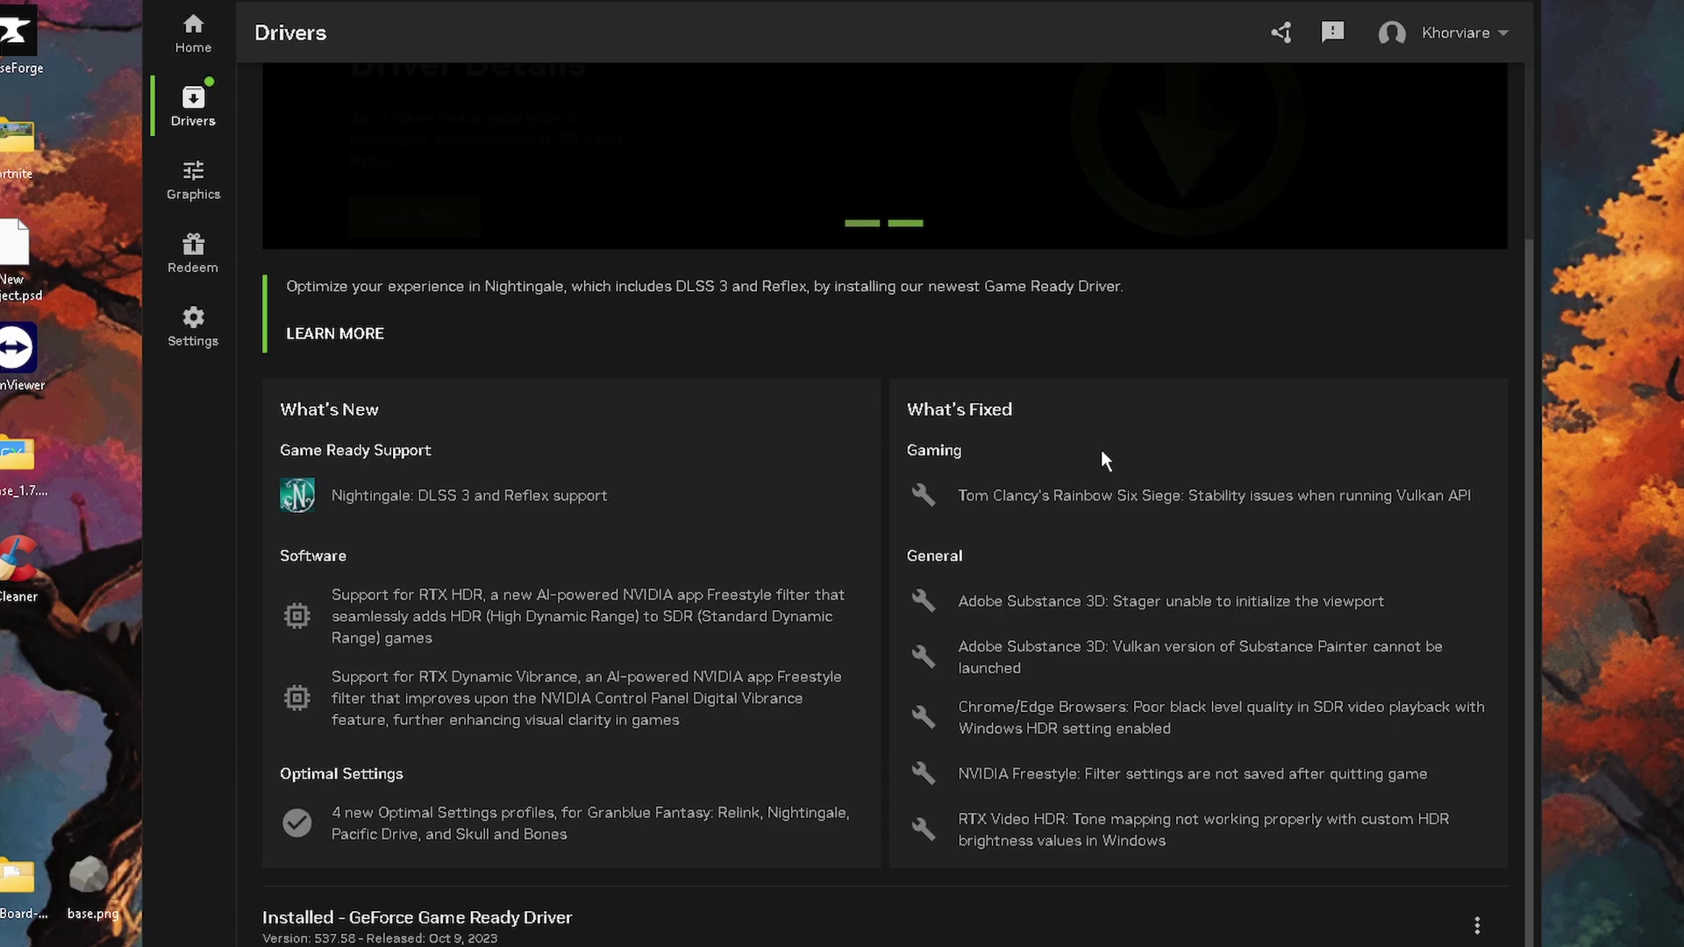
{"action": "scroll", "coordinate": [658, 570], "scroll_direction": "up", "scroll_amount": 2}
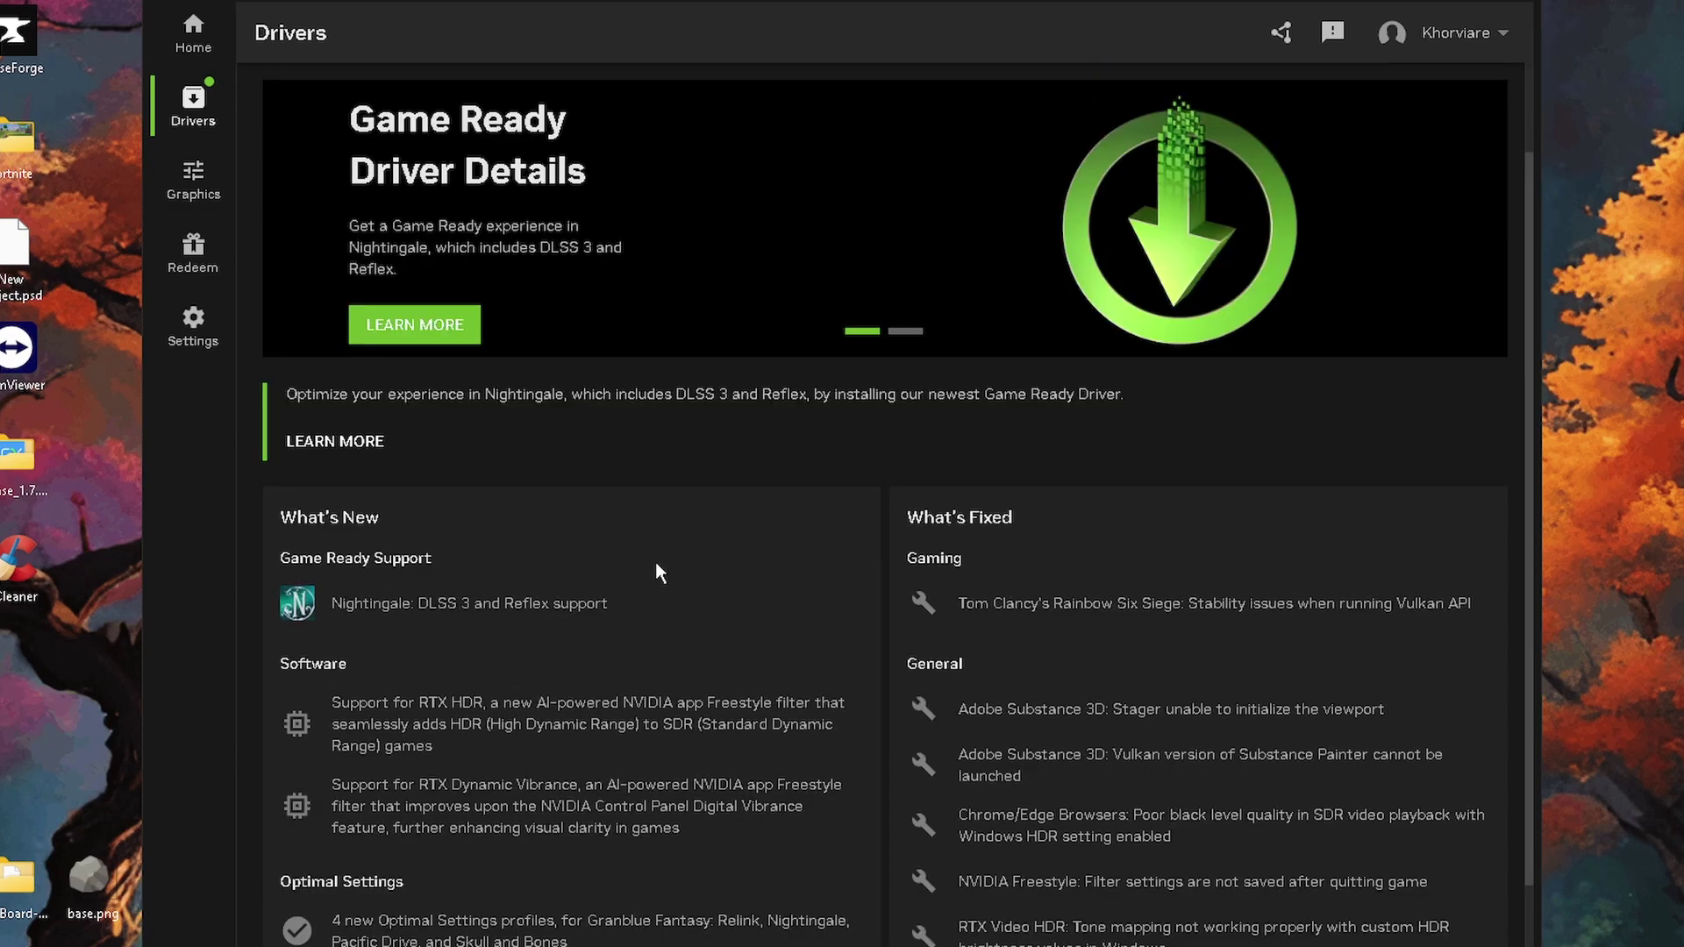
{"action": "scroll", "coordinate": [658, 597], "scroll_direction": "down", "scroll_amount": 2}
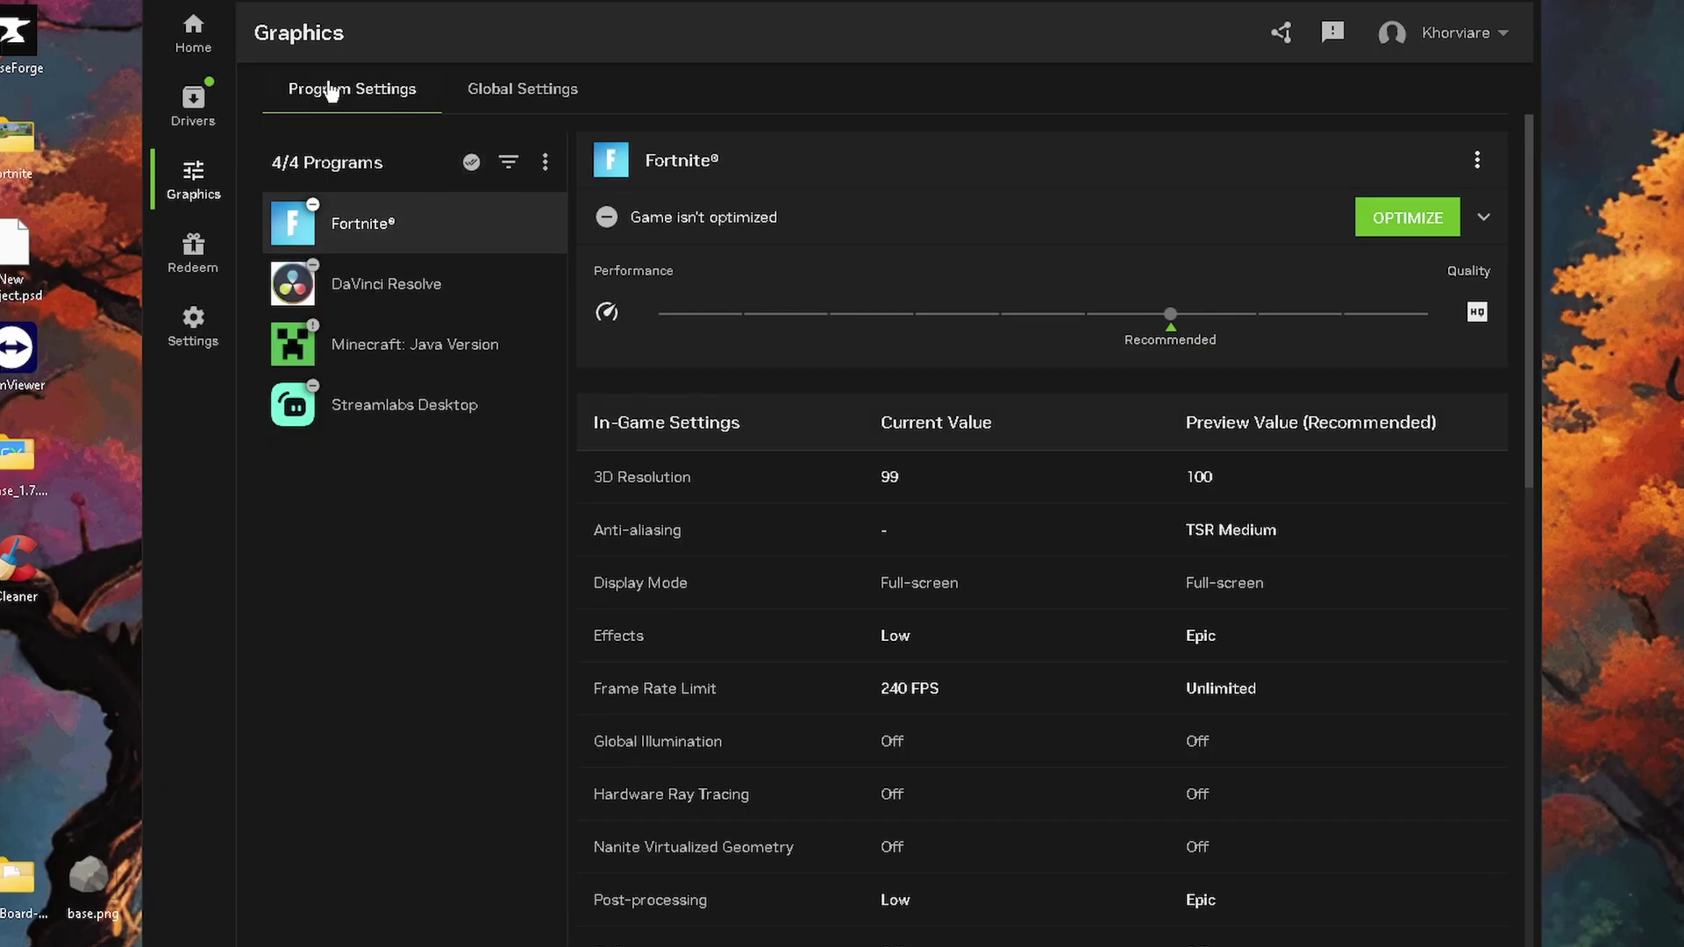
- Check Global Settings, then review DaVinci Resolve, Minecraft: Java Version and Streamlabs Desktop, ending on Fortnite
{"action": "left_click", "coordinate": [552, 99]}
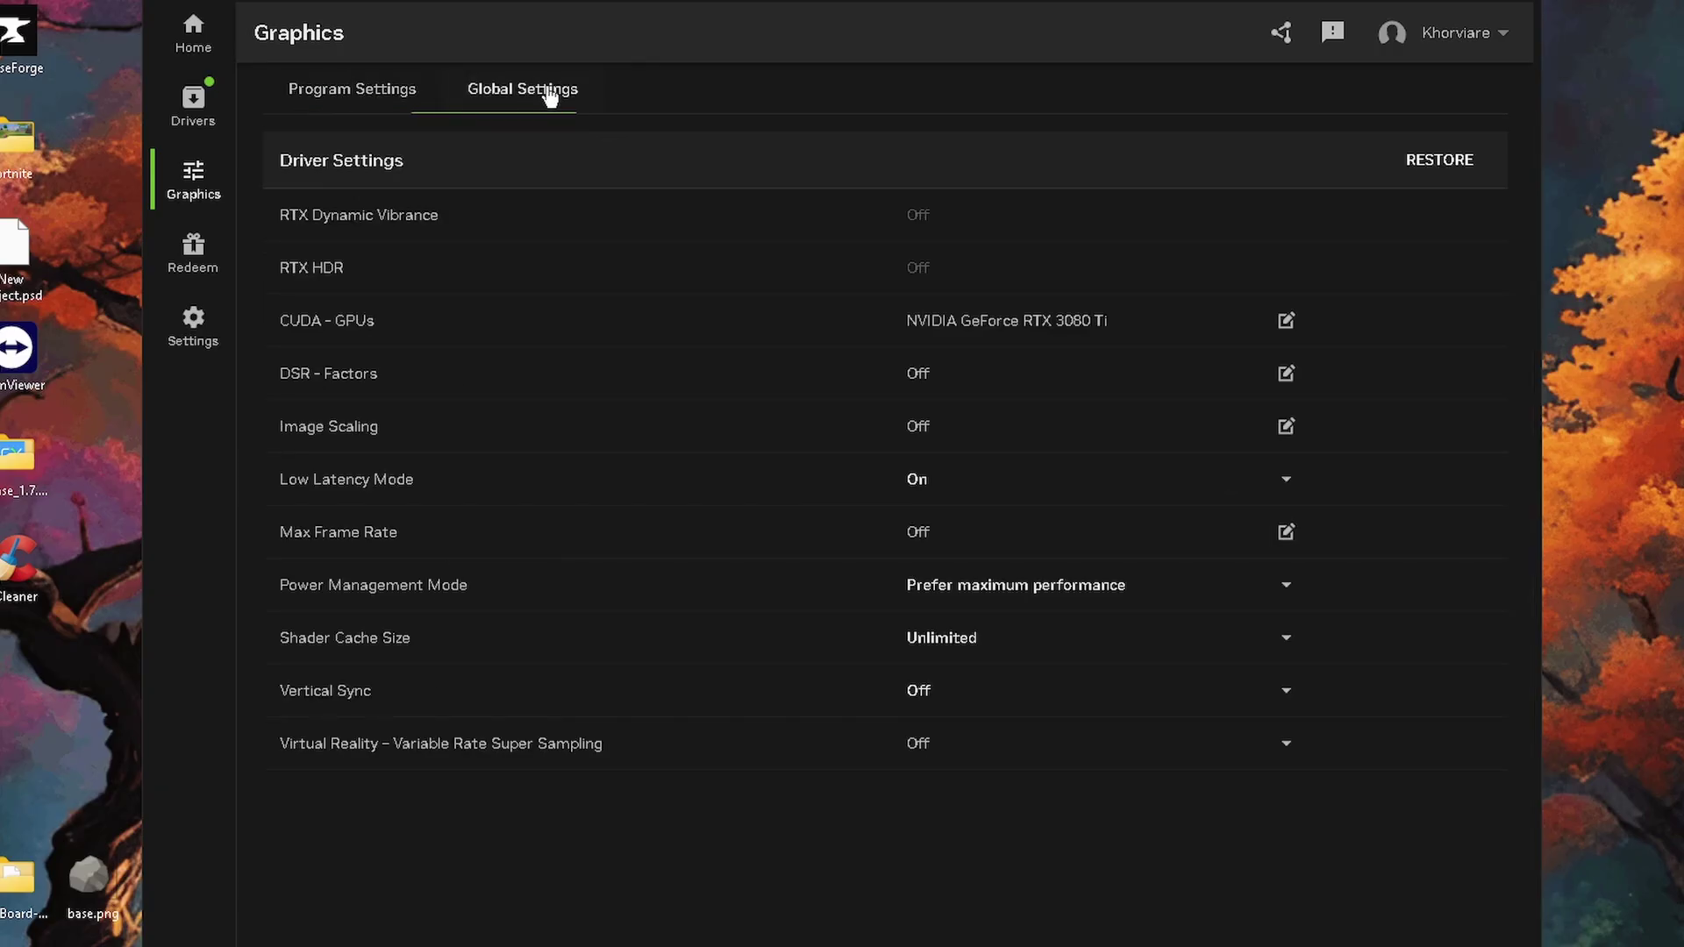
{"action": "left_click", "coordinate": [386, 88]}
{"action": "left_click", "coordinate": [392, 279]}
{"action": "left_click", "coordinate": [406, 338]}
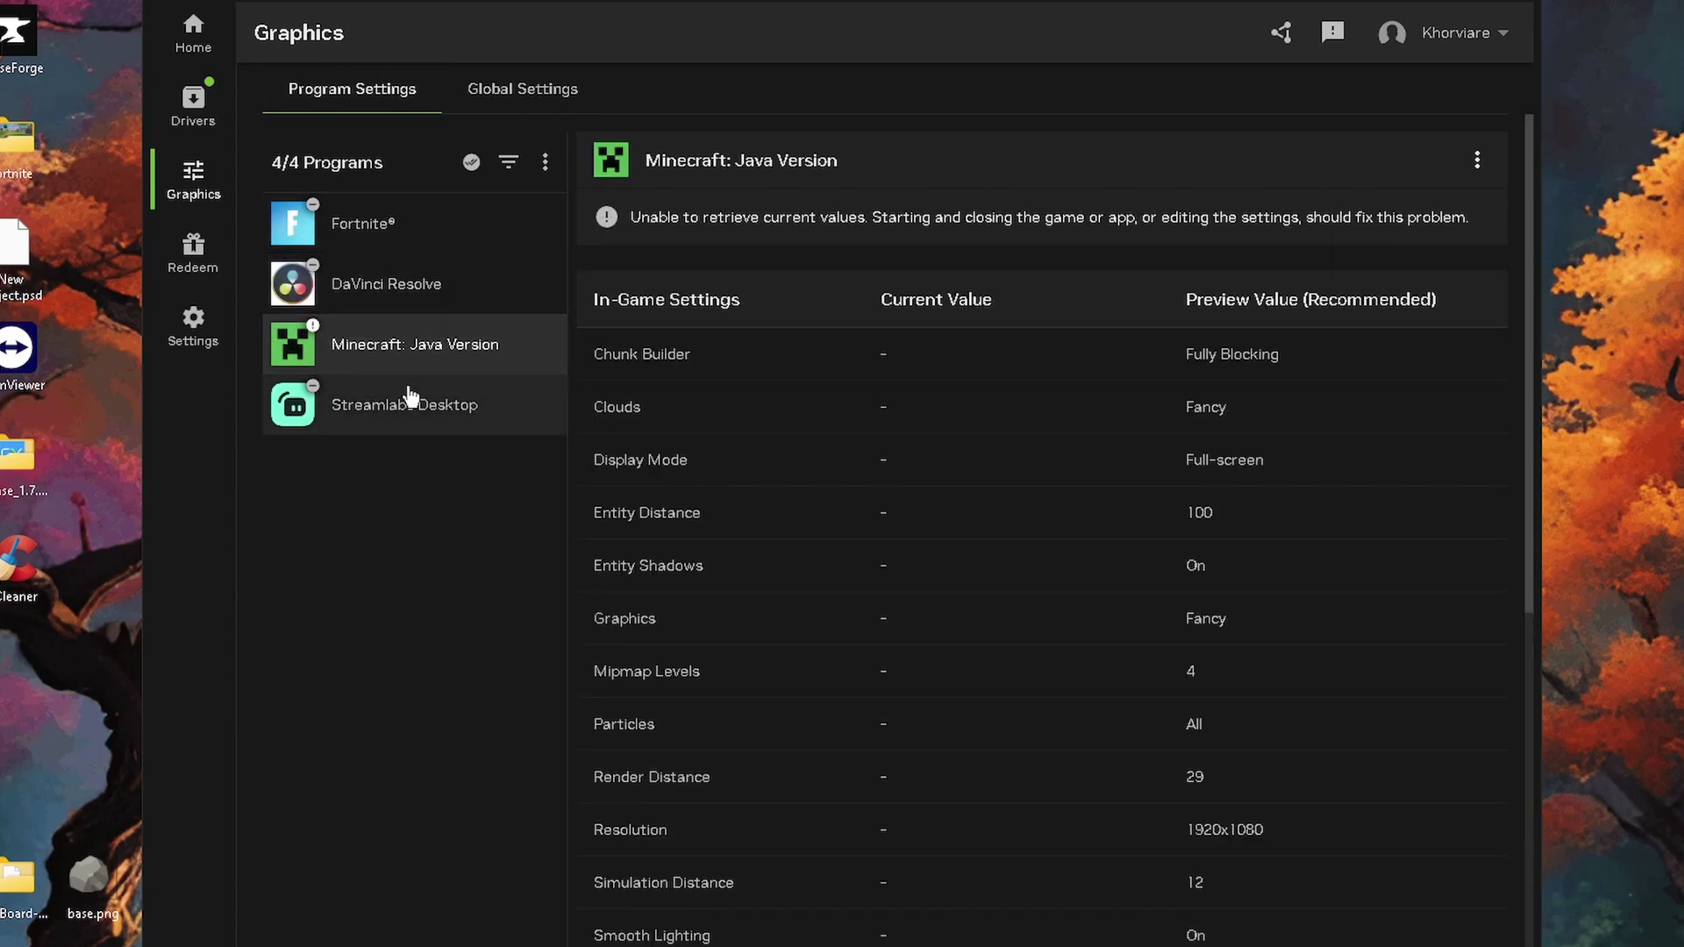
{"action": "left_click", "coordinate": [408, 397]}
{"action": "left_click", "coordinate": [436, 338]}
{"action": "left_click", "coordinate": [442, 281]}
{"action": "left_click", "coordinate": [471, 237]}
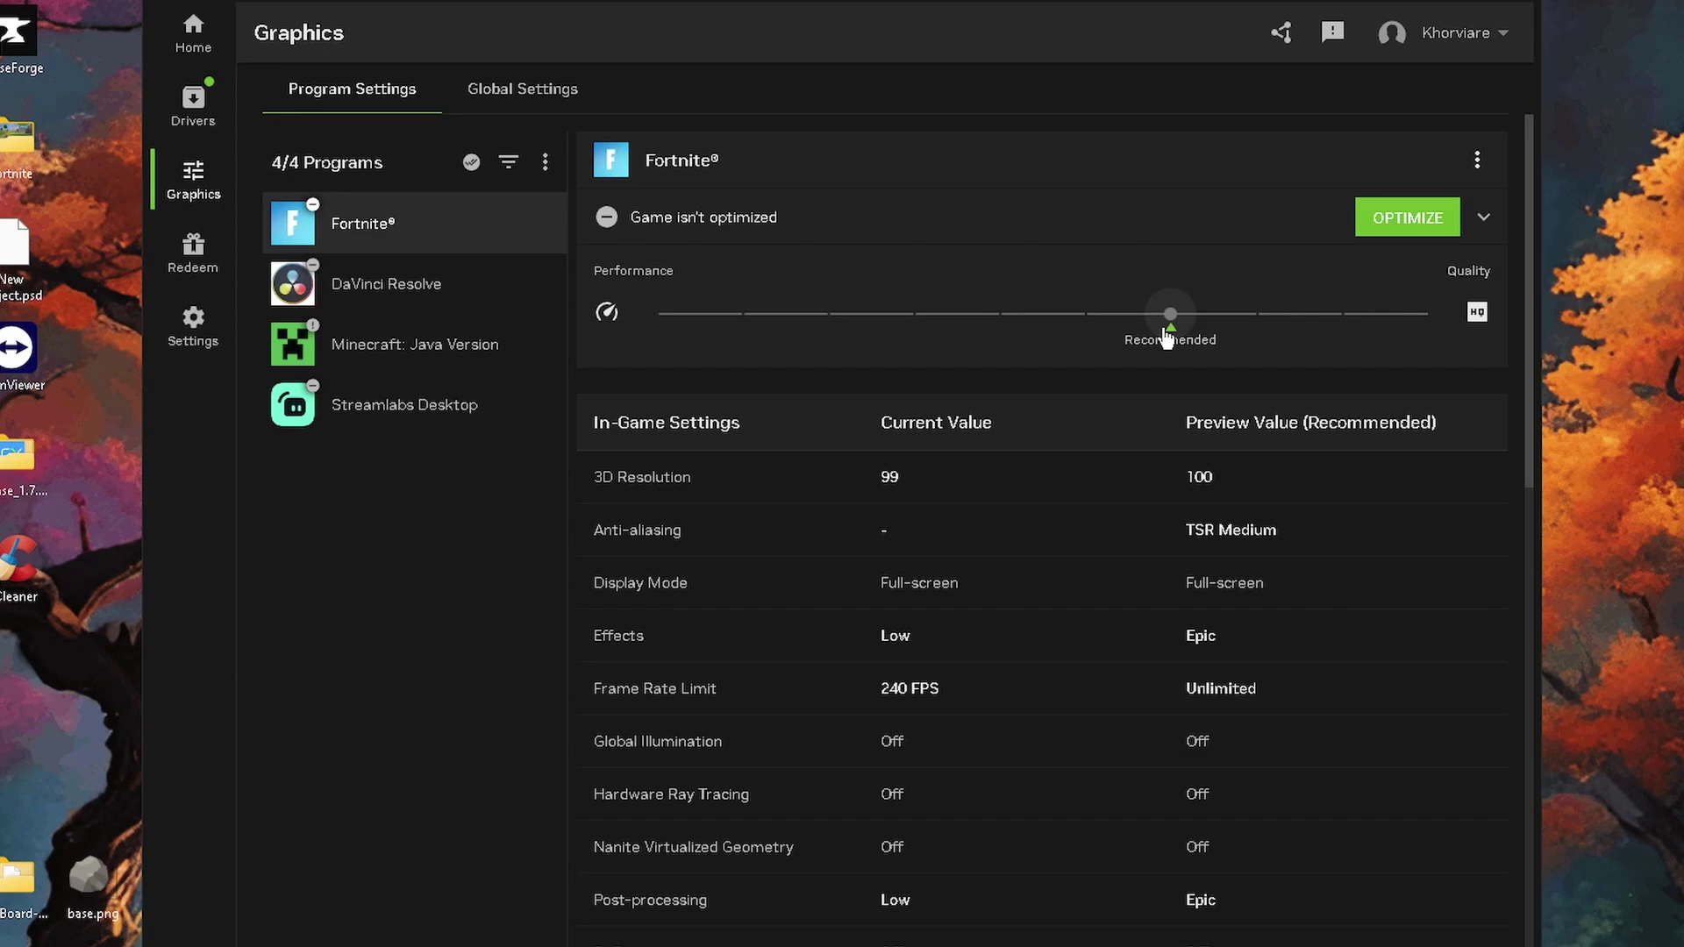
- Shift Fortnite's preview fully to performance, giving Custom values with Low effects, Reflex On and DirectX 11
{"action": "left_click_drag", "start_coordinate": [1171, 315], "coordinate": [656, 314]}
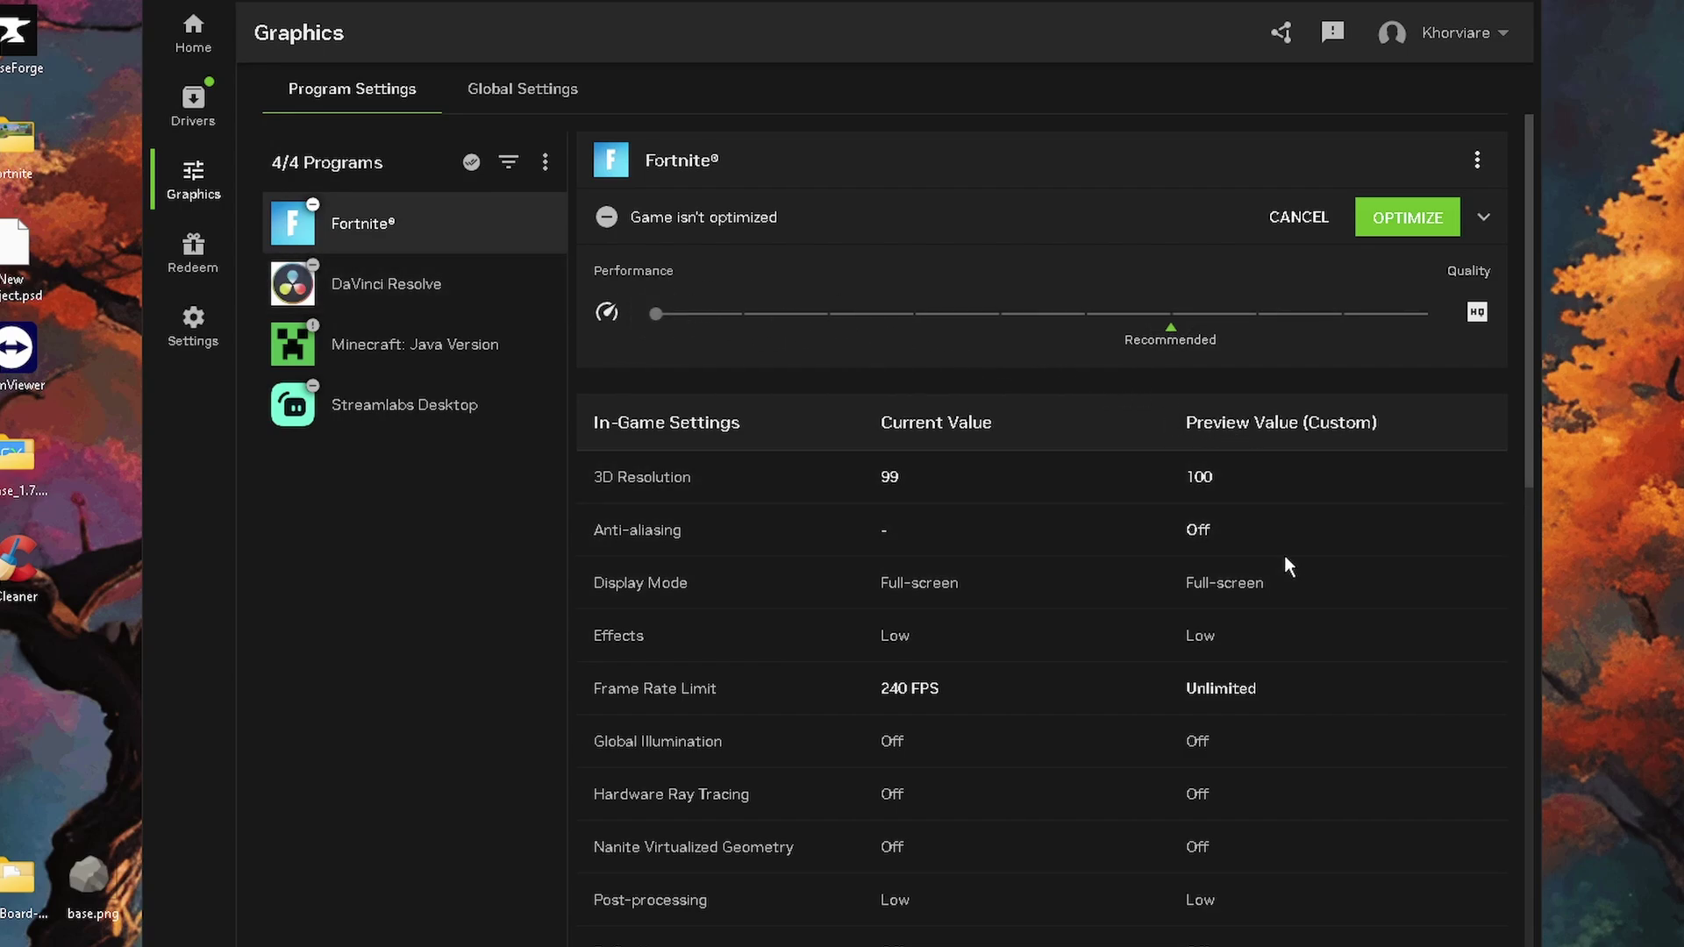
{"action": "scroll", "coordinate": [1287, 523], "scroll_direction": "down", "scroll_amount": 1}
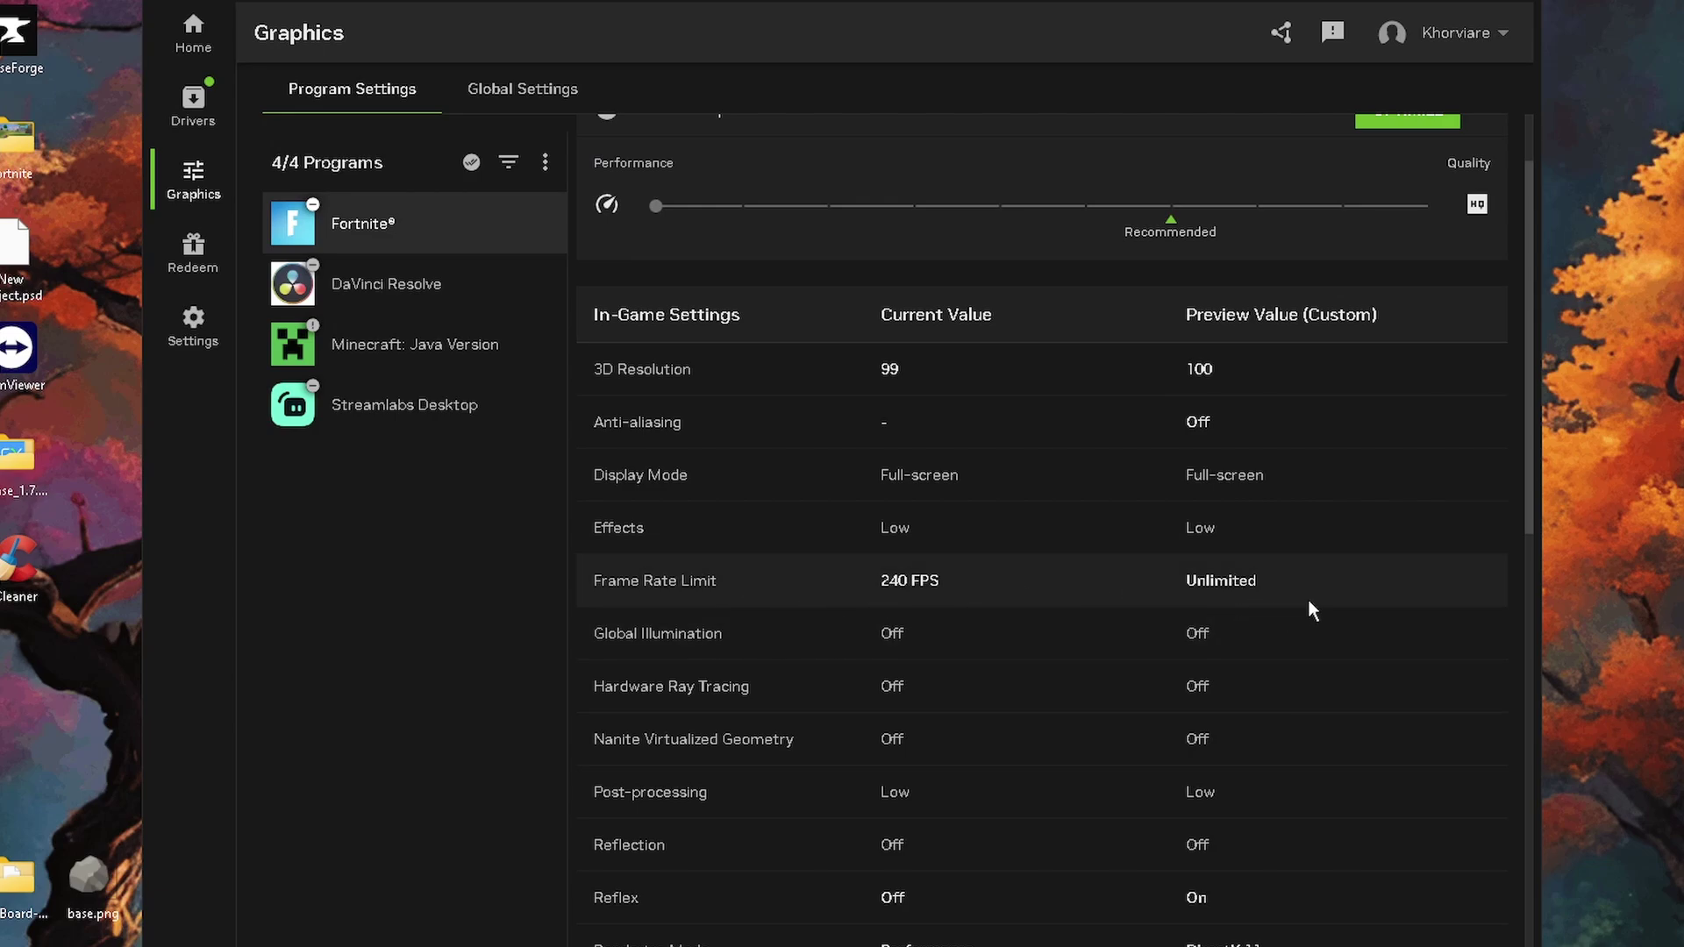
{"action": "scroll", "coordinate": [1307, 598], "scroll_direction": "down", "scroll_amount": 1}
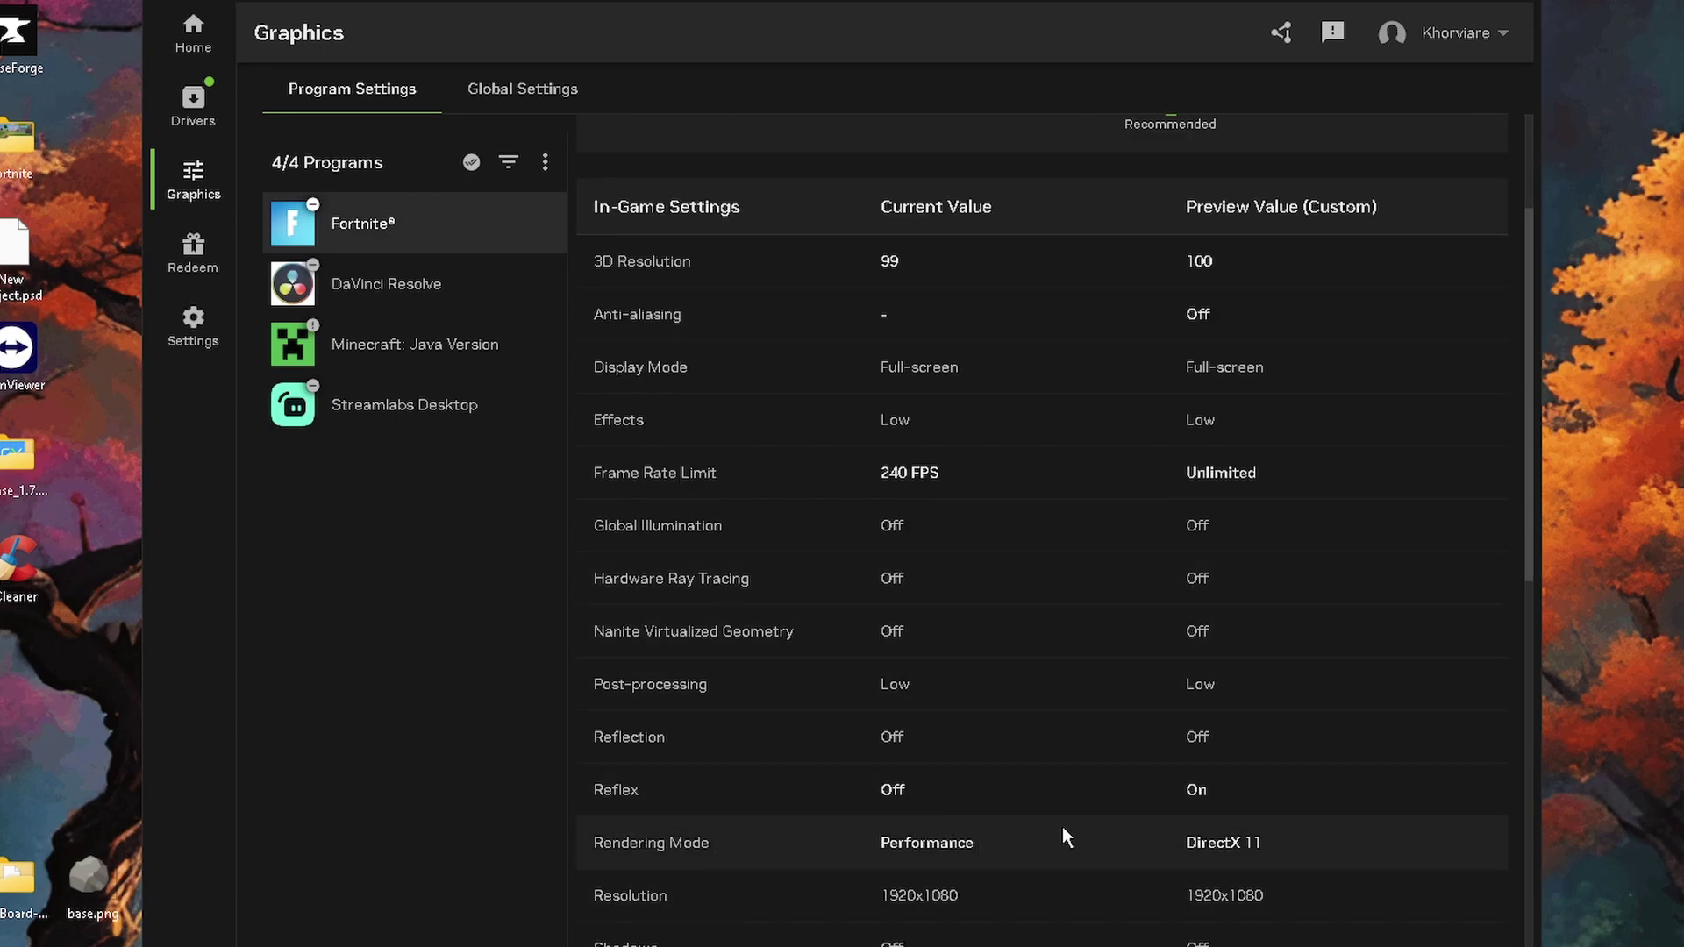
{"action": "scroll", "coordinate": [1289, 824], "scroll_direction": "down", "scroll_amount": 2}
{"action": "scroll", "coordinate": [1404, 754], "scroll_direction": "up", "scroll_amount": 2}
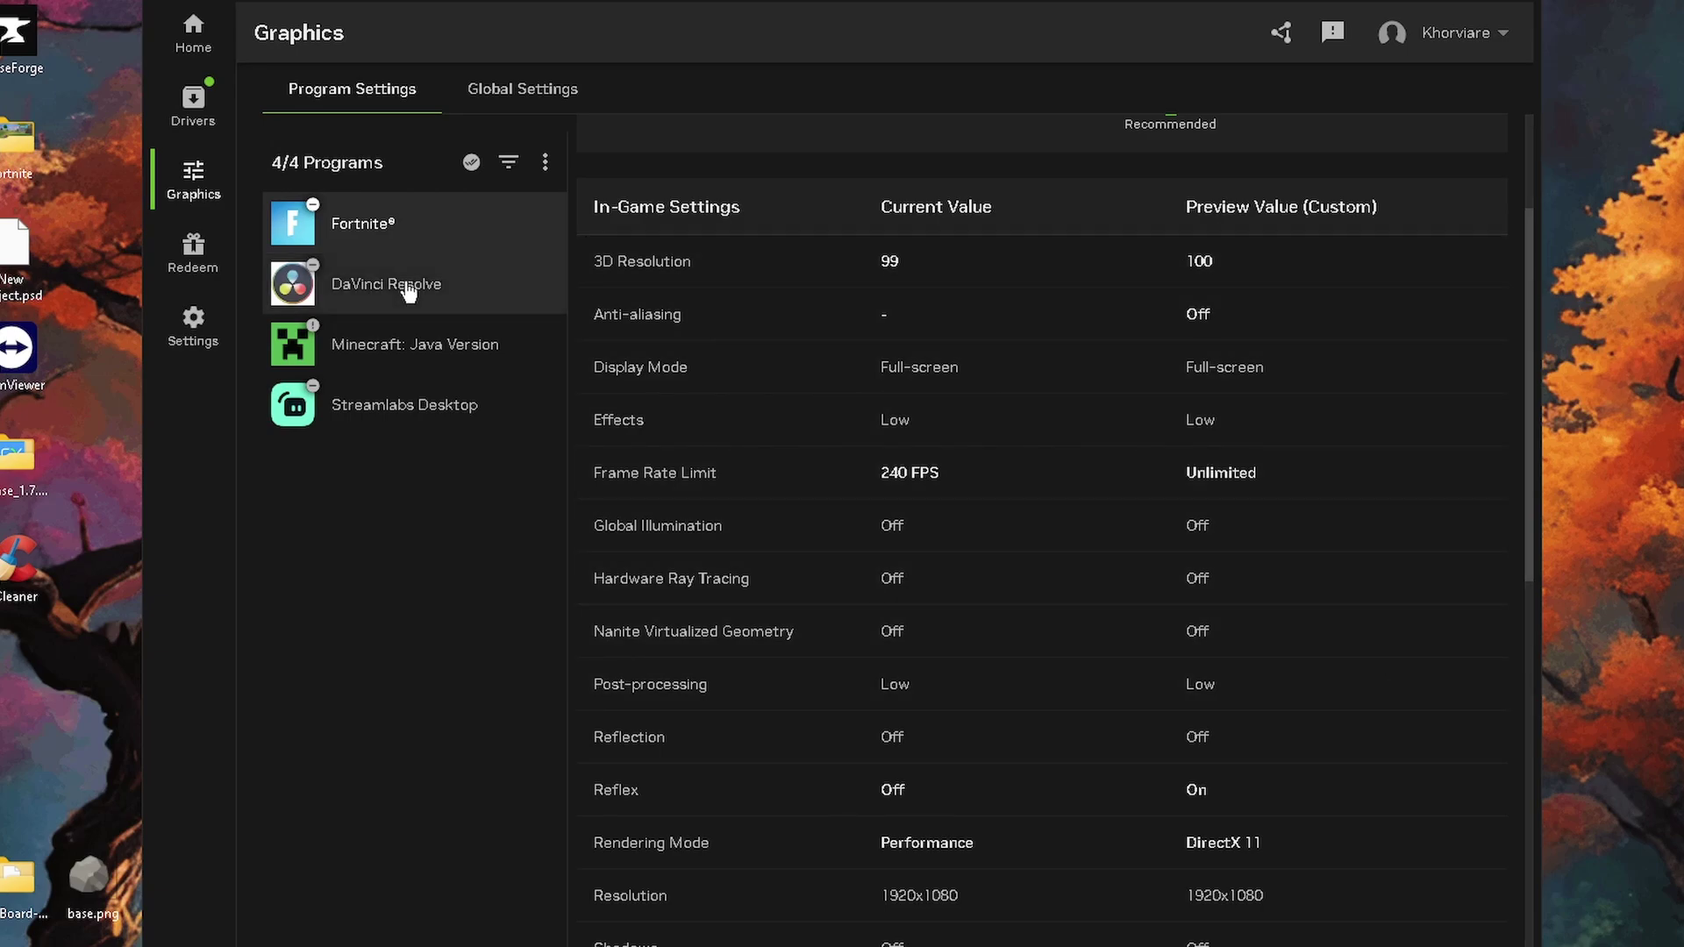
- In Global Settings, try Image Scaling On and its render resolutions, then return it to Off (Default)
{"action": "left_click", "coordinate": [523, 89]}
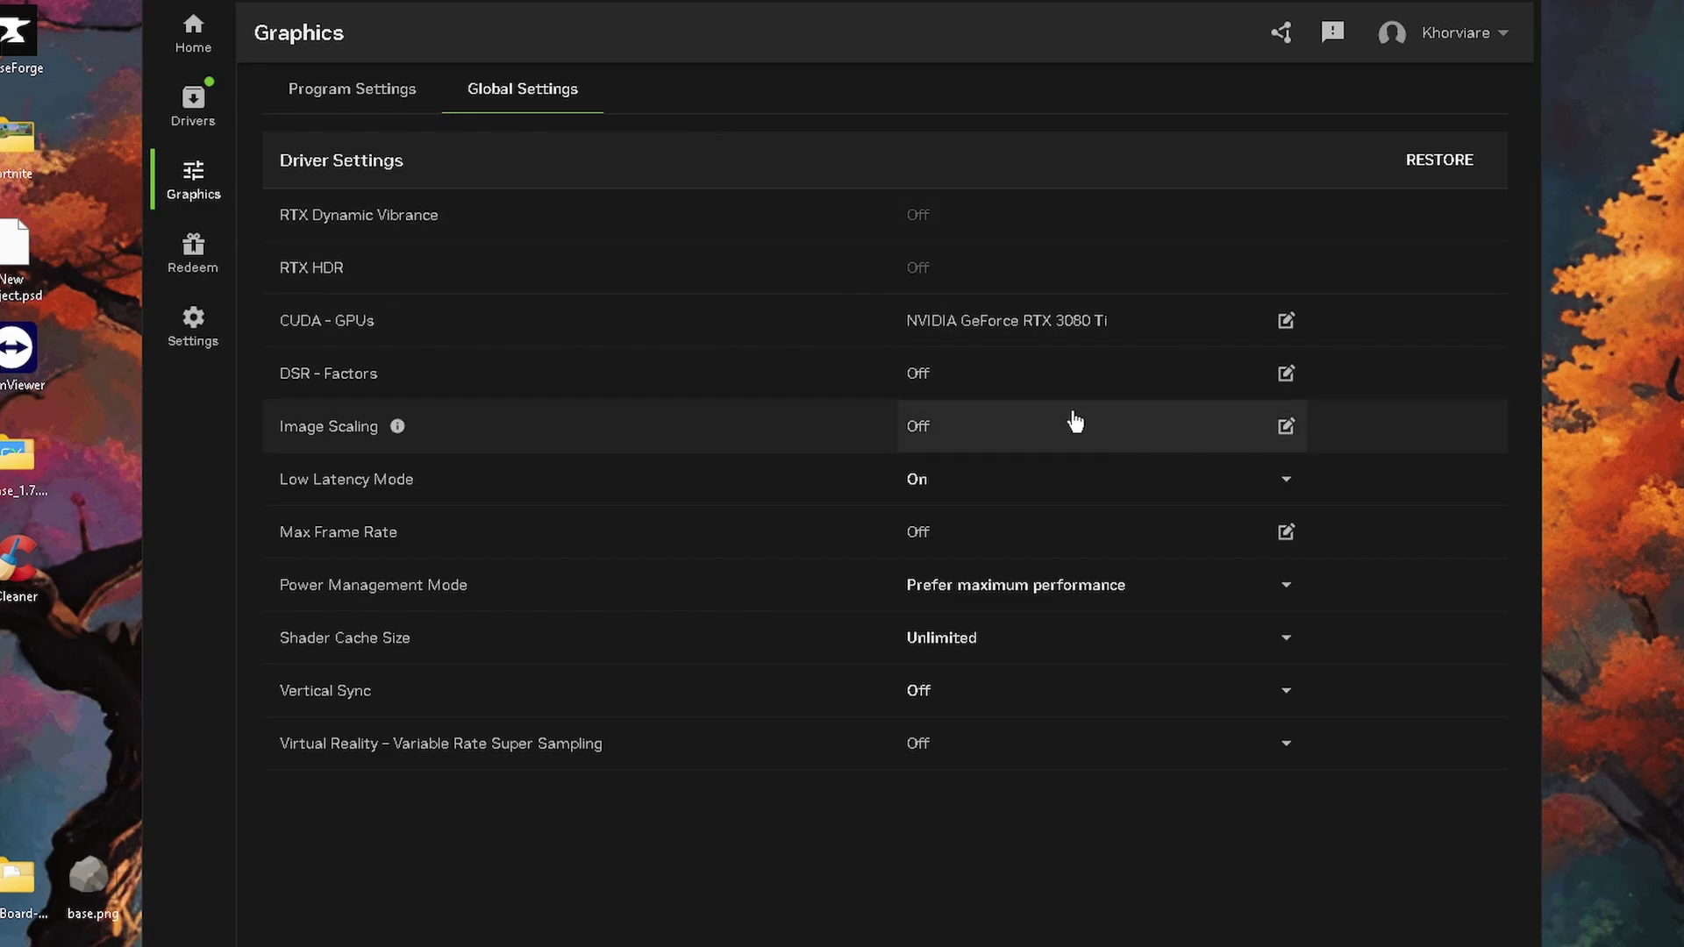
{"action": "left_click", "coordinate": [927, 429]}
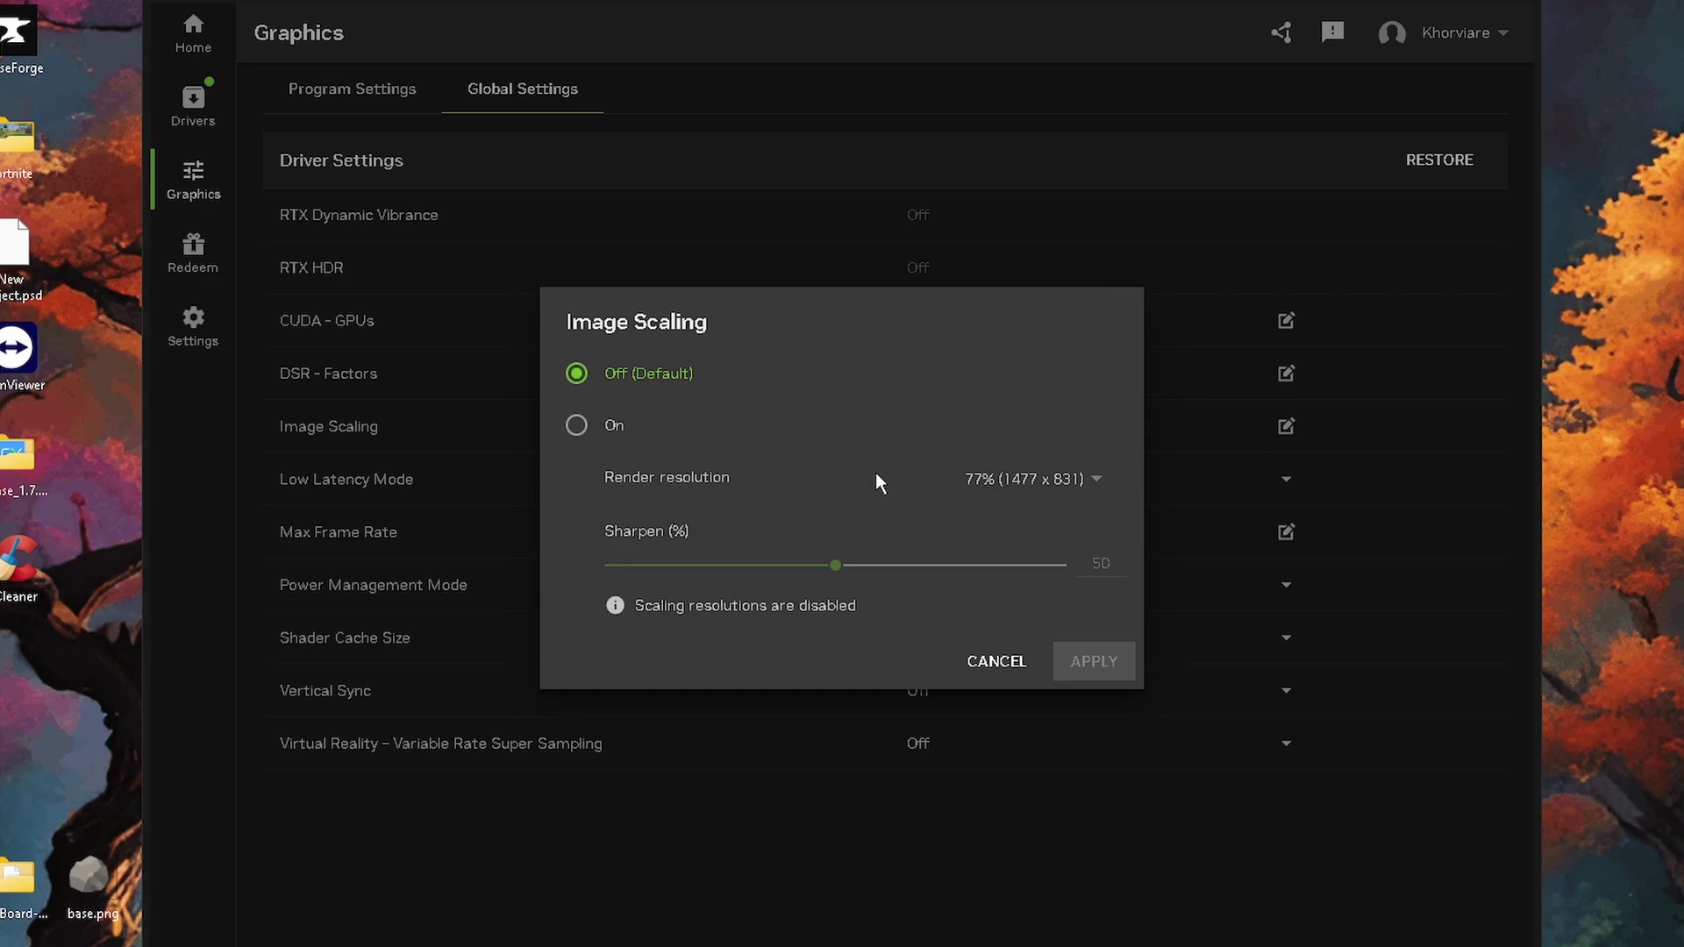
{"action": "left_click", "coordinate": [620, 436]}
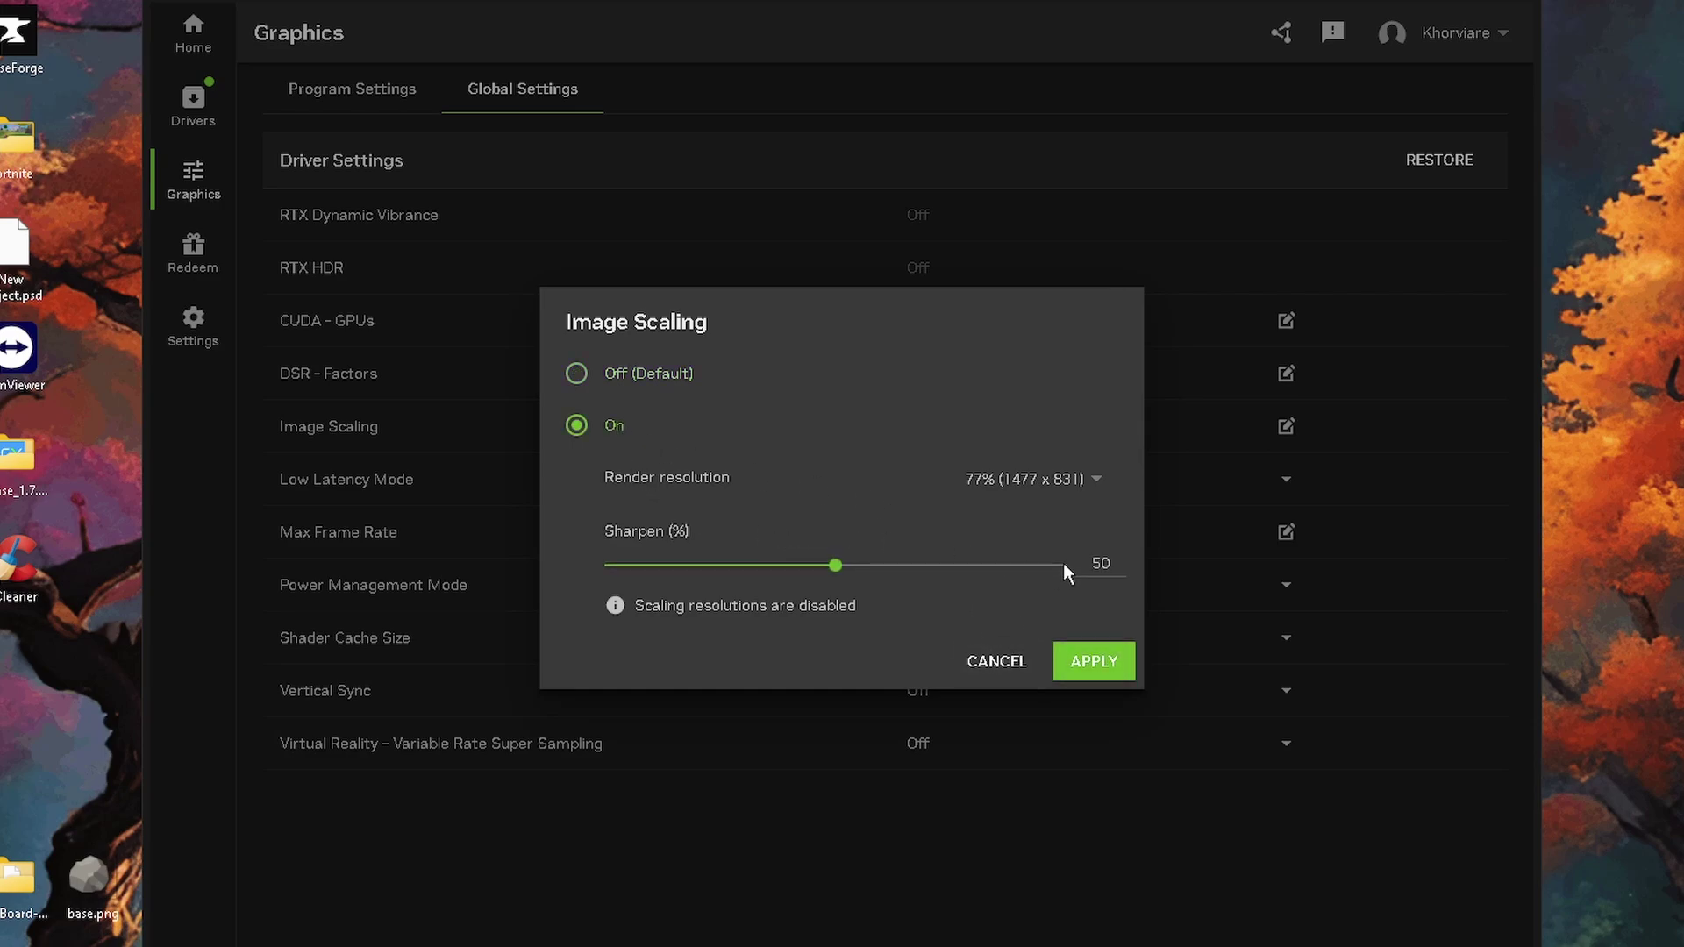
{"action": "left_click", "coordinate": [1035, 476]}
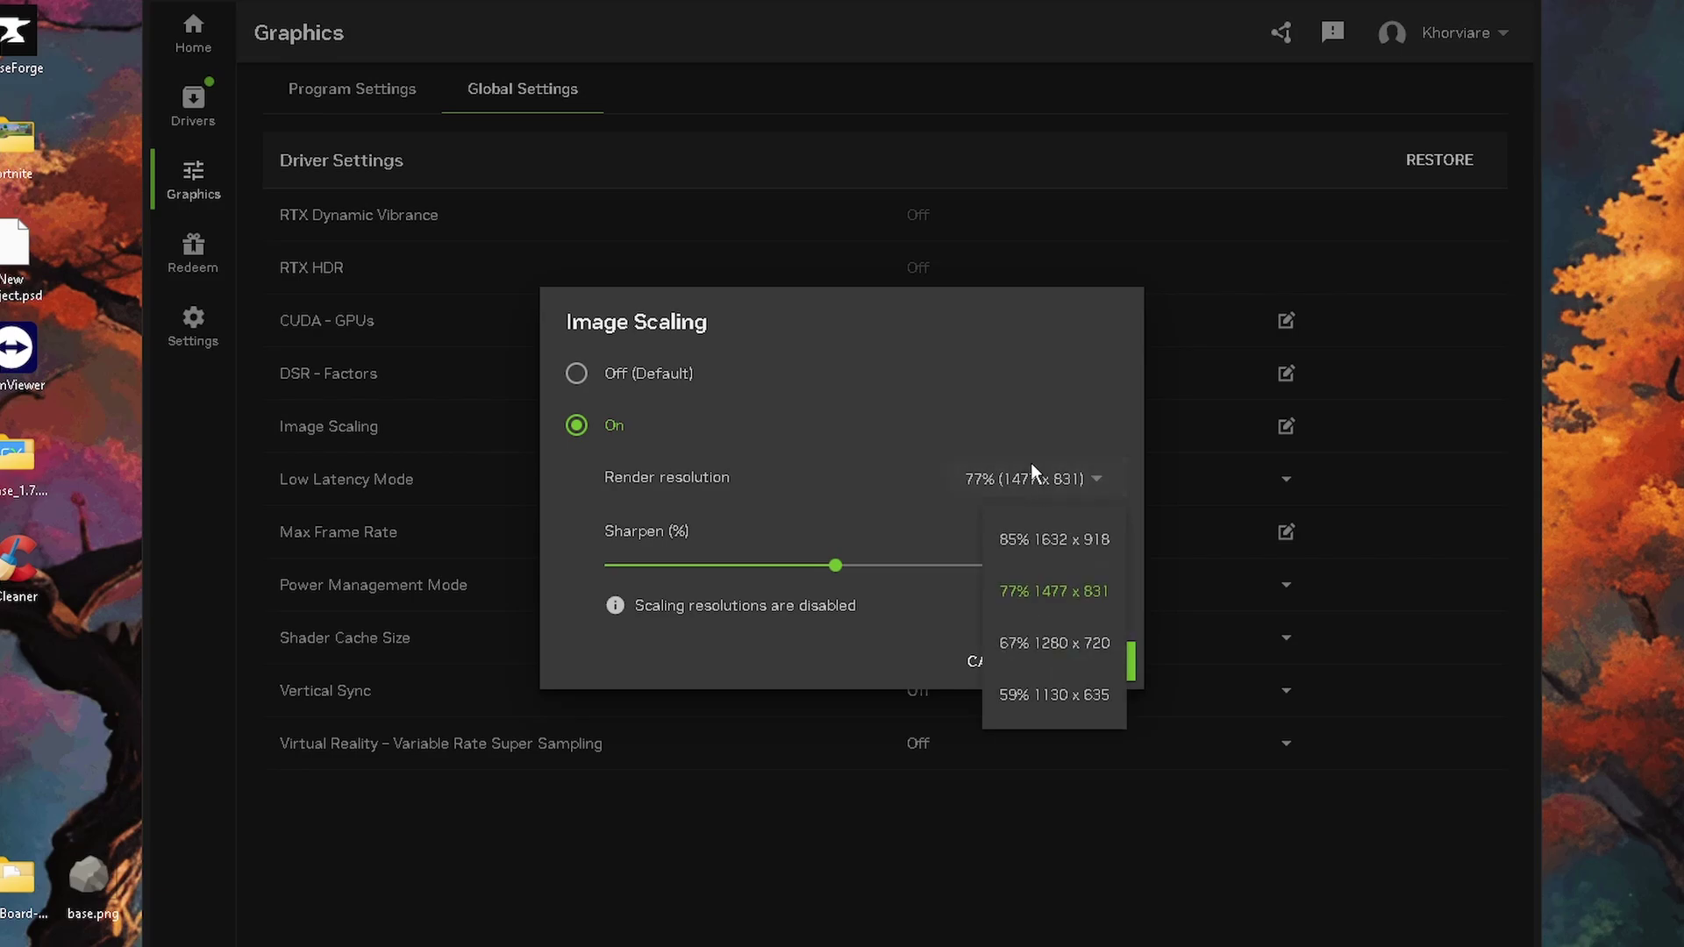
{"action": "left_click", "coordinate": [1014, 408]}
{"action": "left_click", "coordinate": [619, 373]}
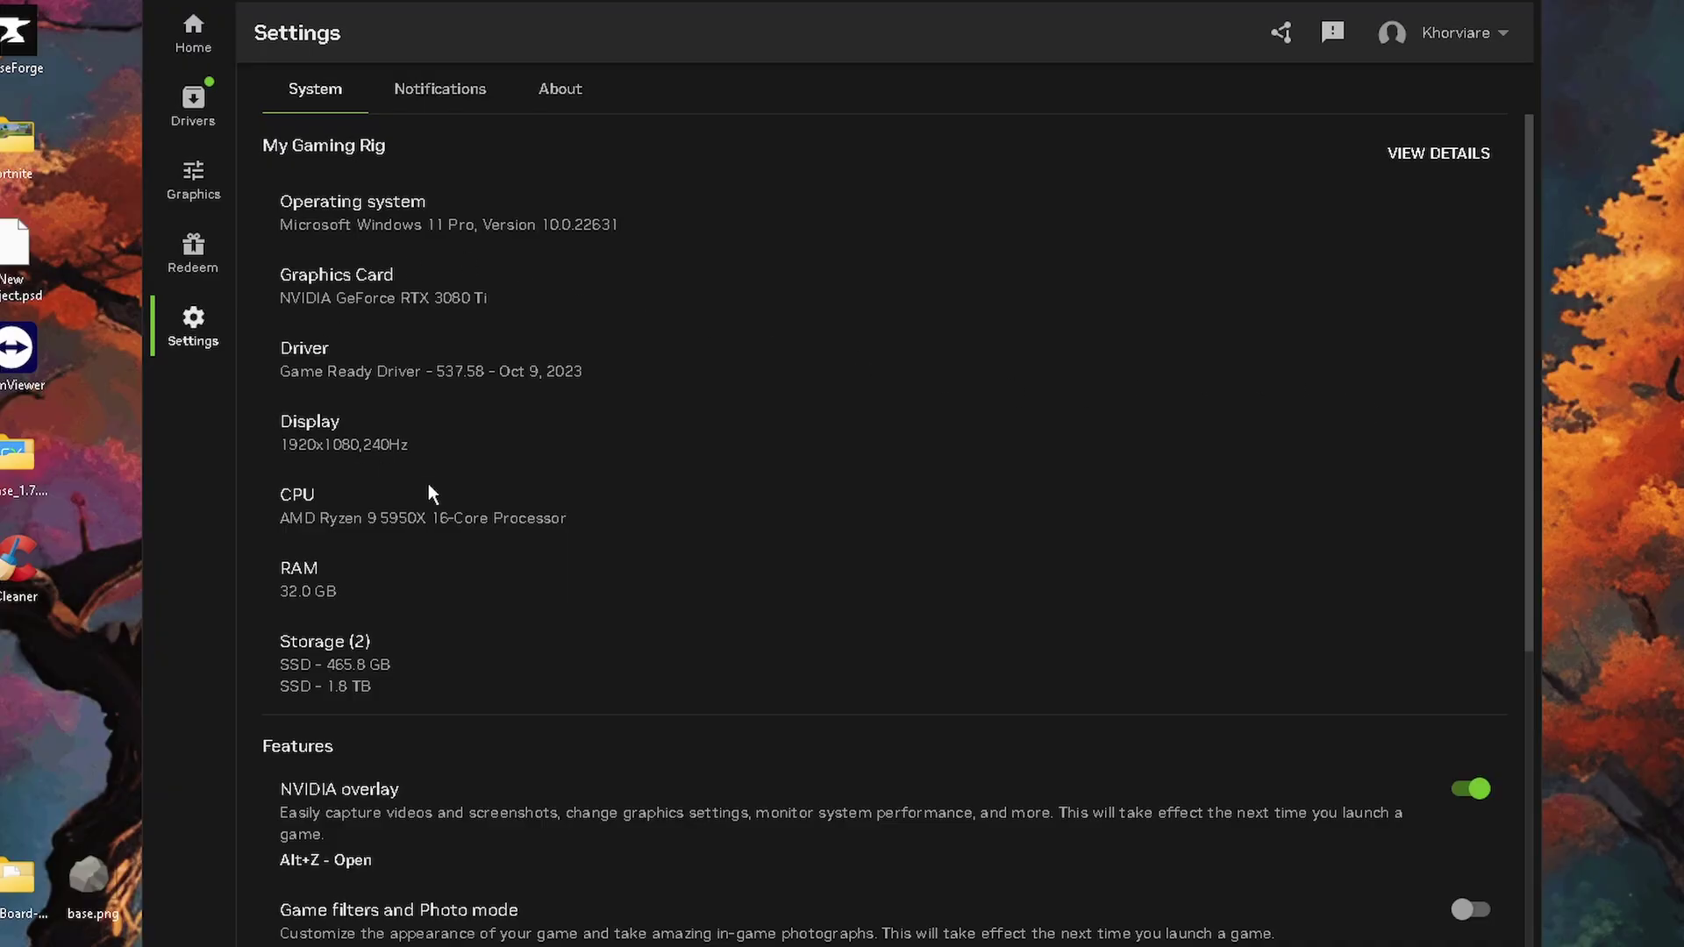
- Scroll down the Settings System tab to the NVIDIA Control Panel entry
{"action": "scroll", "coordinate": [429, 488], "scroll_direction": "down", "scroll_amount": 3}
{"action": "scroll", "coordinate": [349, 587], "scroll_direction": "down", "scroll_amount": 1}
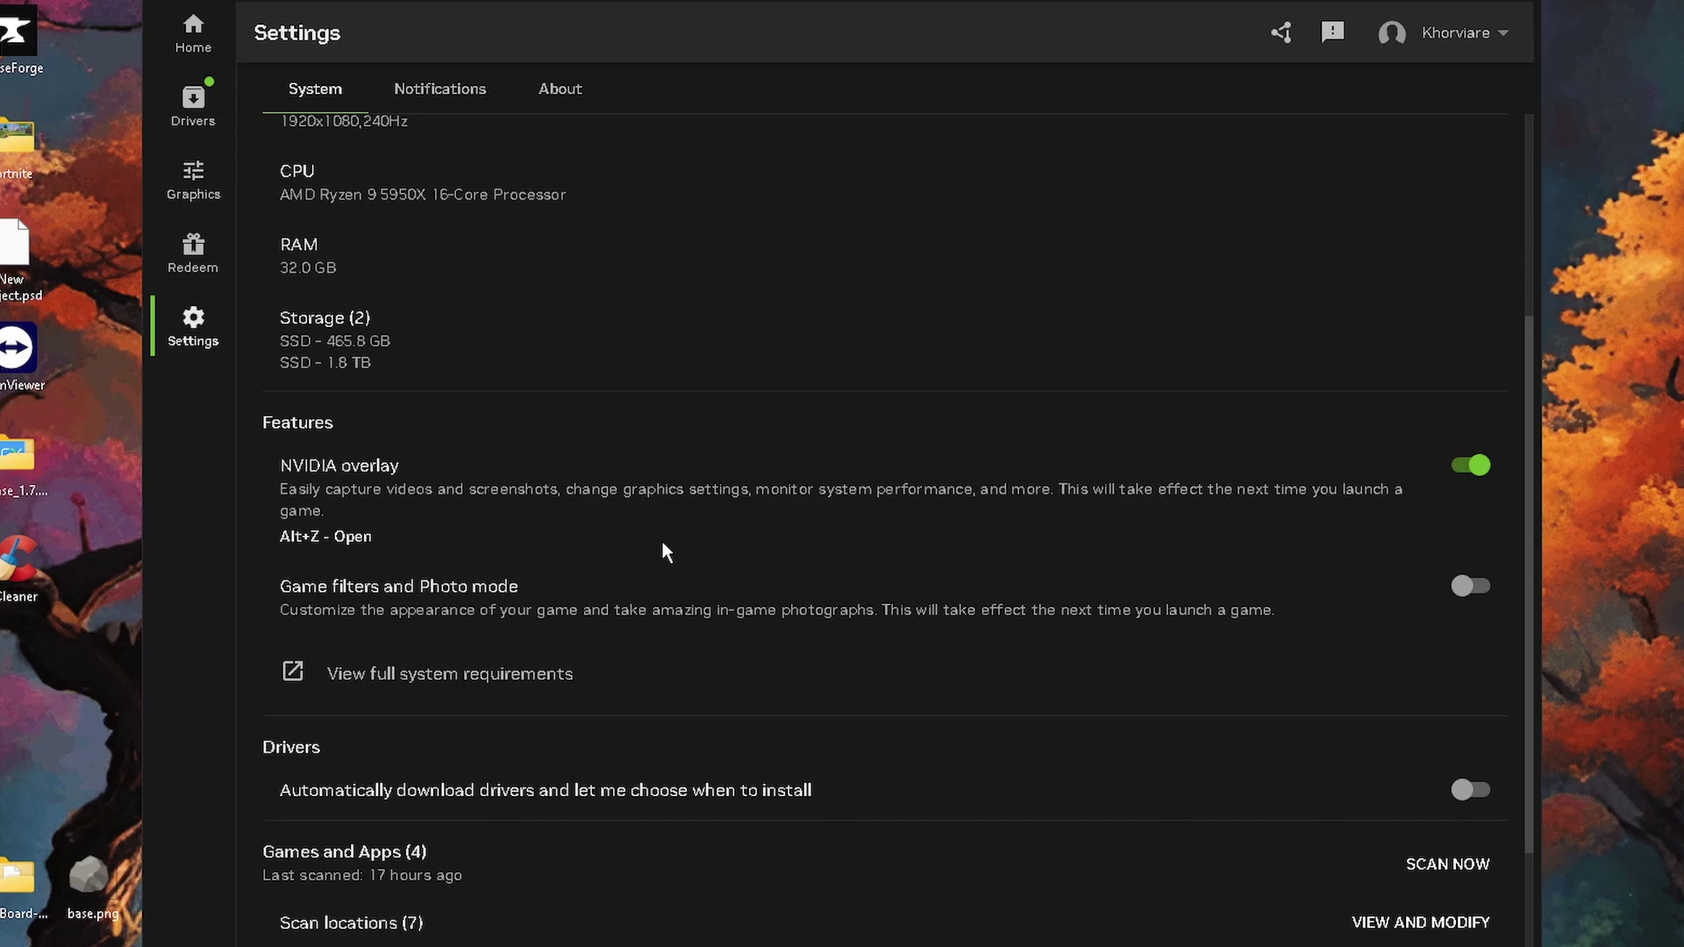
{"action": "scroll", "coordinate": [413, 570], "scroll_direction": "down", "scroll_amount": 2}
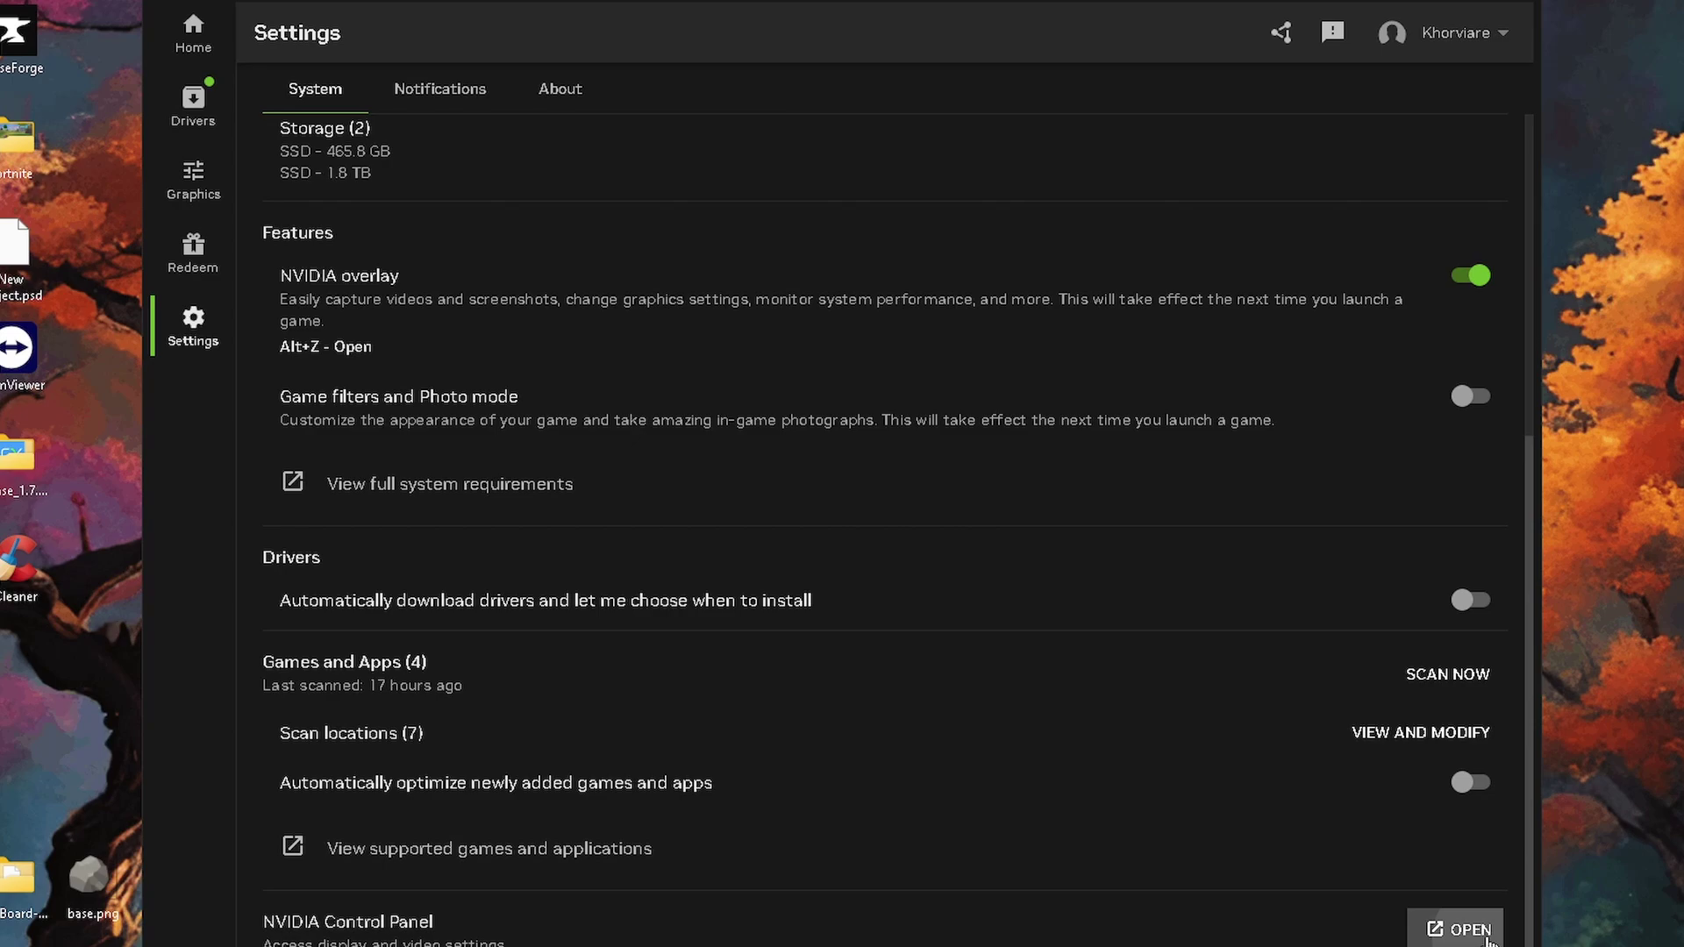
- Launch NVIDIA Control Panel, review Manage 3D Settings and enlarge the window to see more
{"action": "left_click", "coordinate": [1461, 917]}
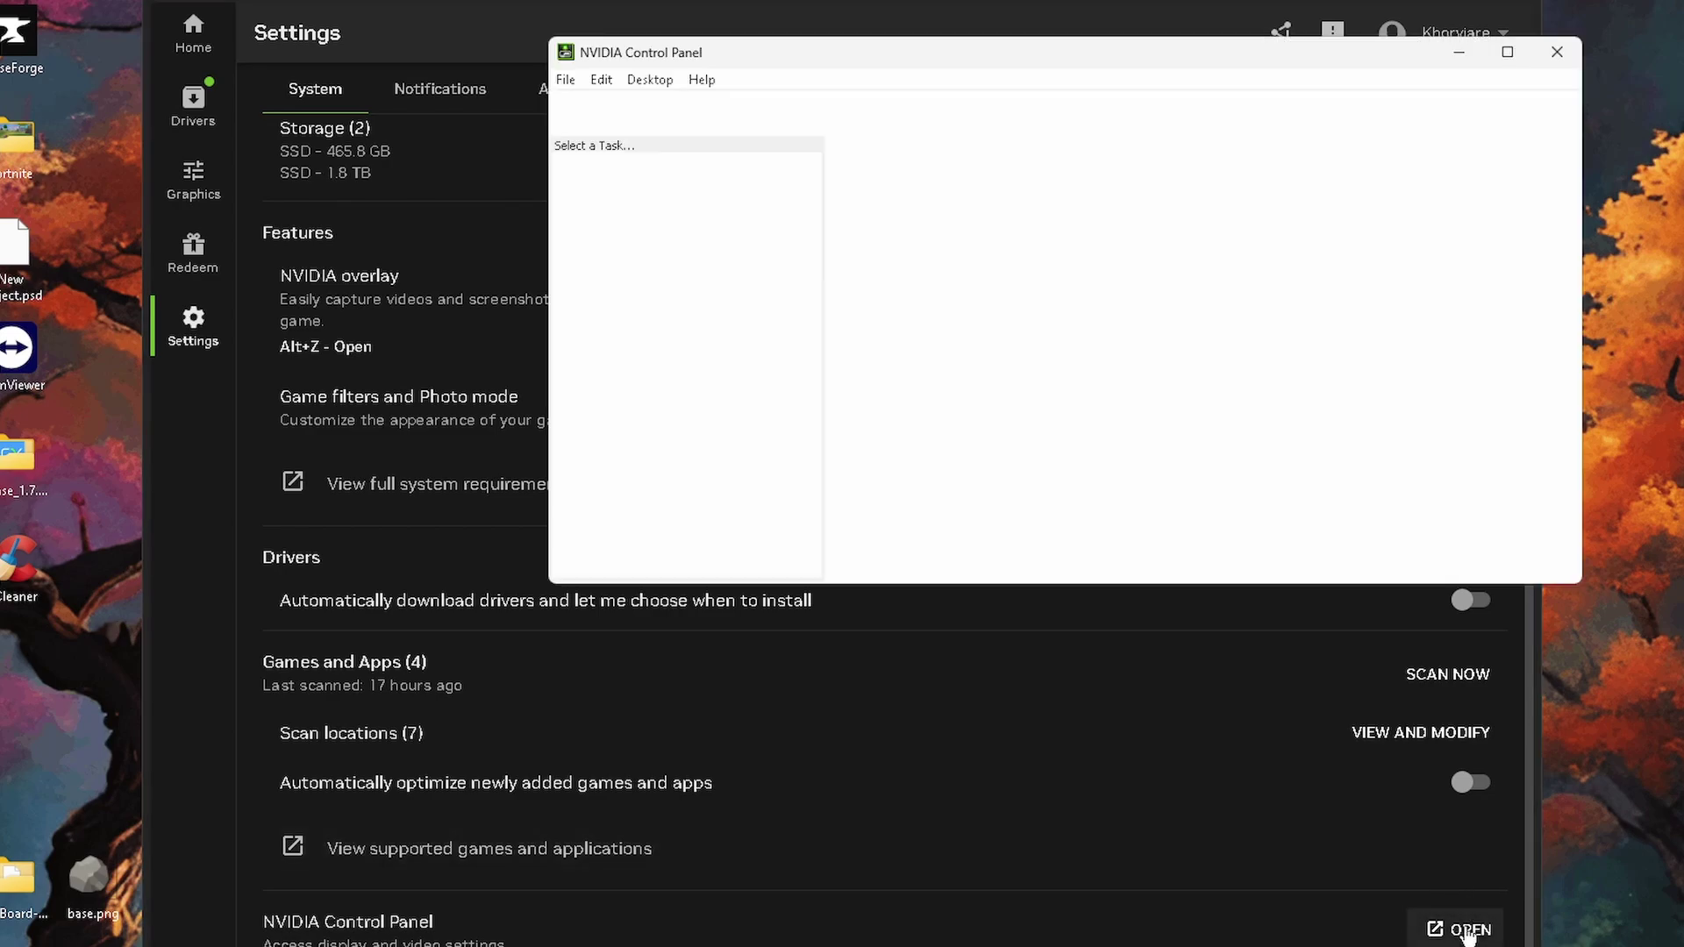
{"action": "scroll", "coordinate": [1289, 516], "scroll_direction": "down", "scroll_amount": 8}
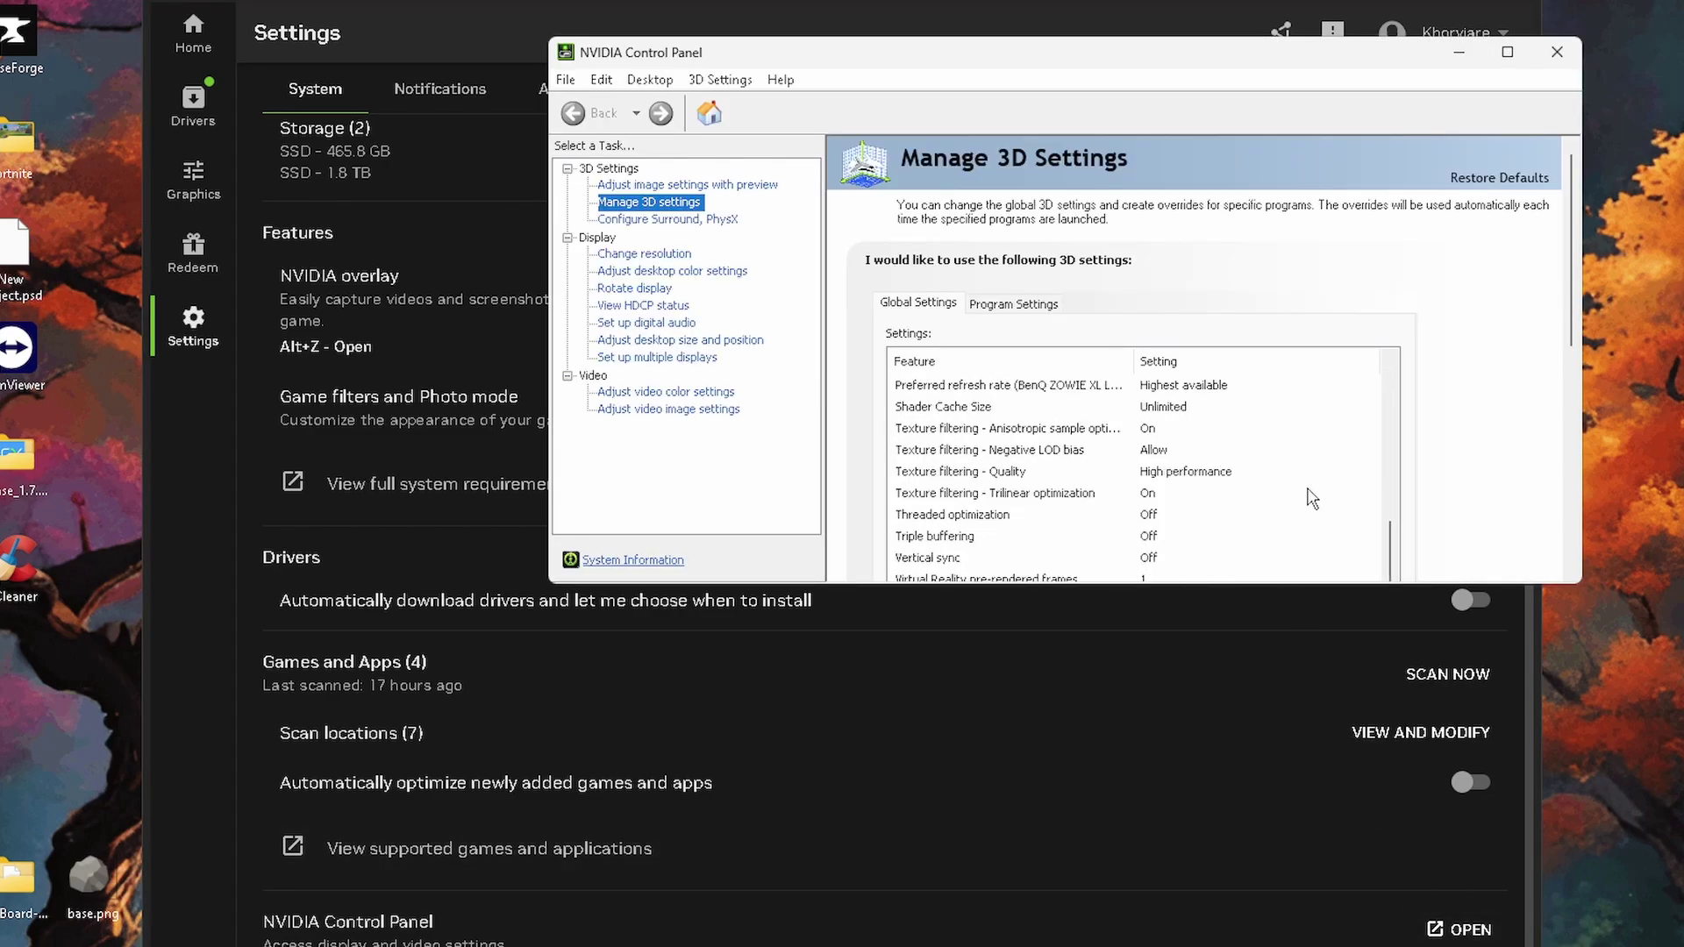
{"action": "left_click_drag", "start_coordinate": [1387, 583], "coordinate": [1305, 746]}
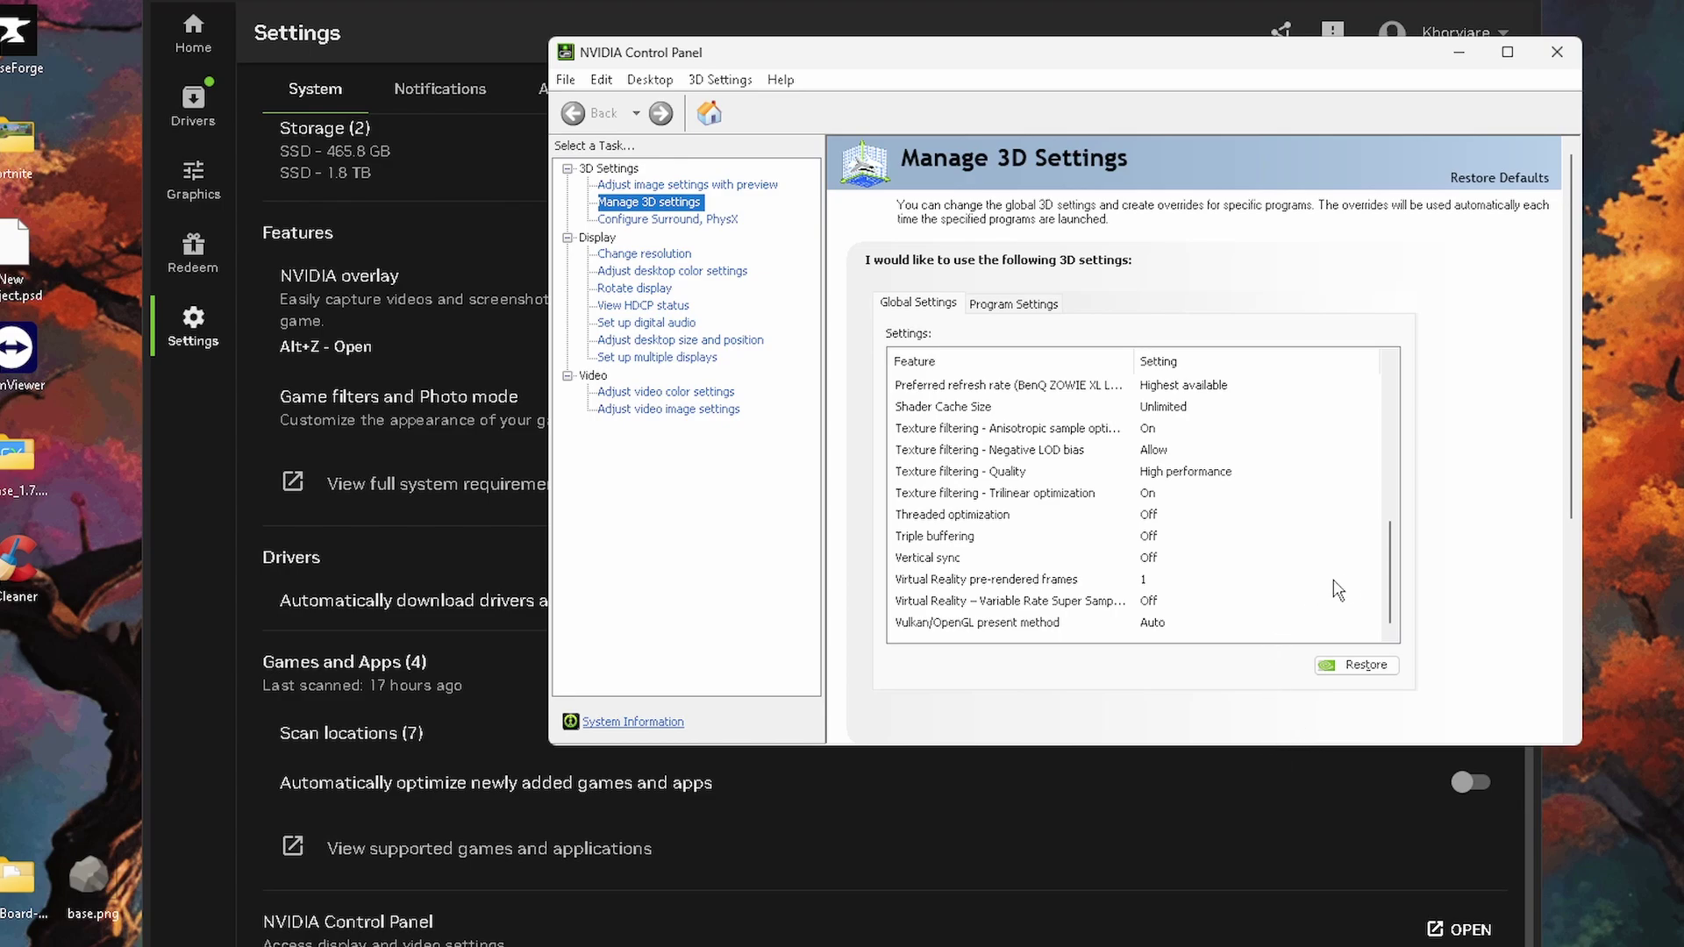
{"action": "left_click_drag", "start_coordinate": [1391, 544], "coordinate": [1427, 386]}
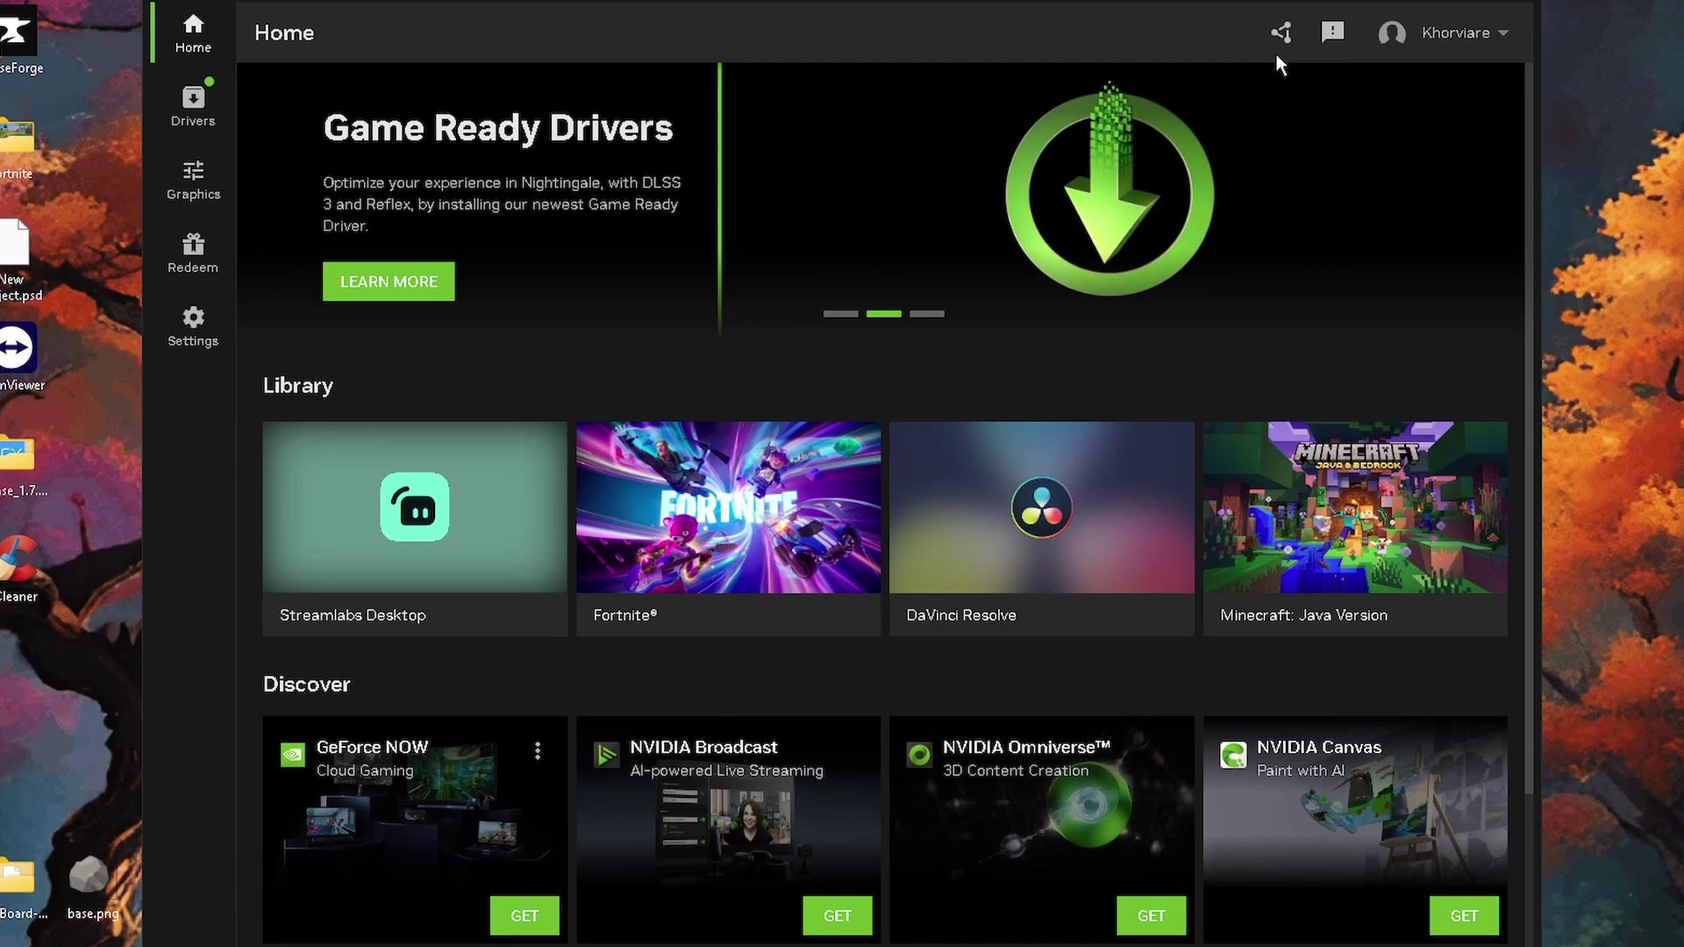
- Enable the overlay's Heads up display with the statistics preset set to Custom
{"action": "left_click", "coordinate": [1283, 51]}
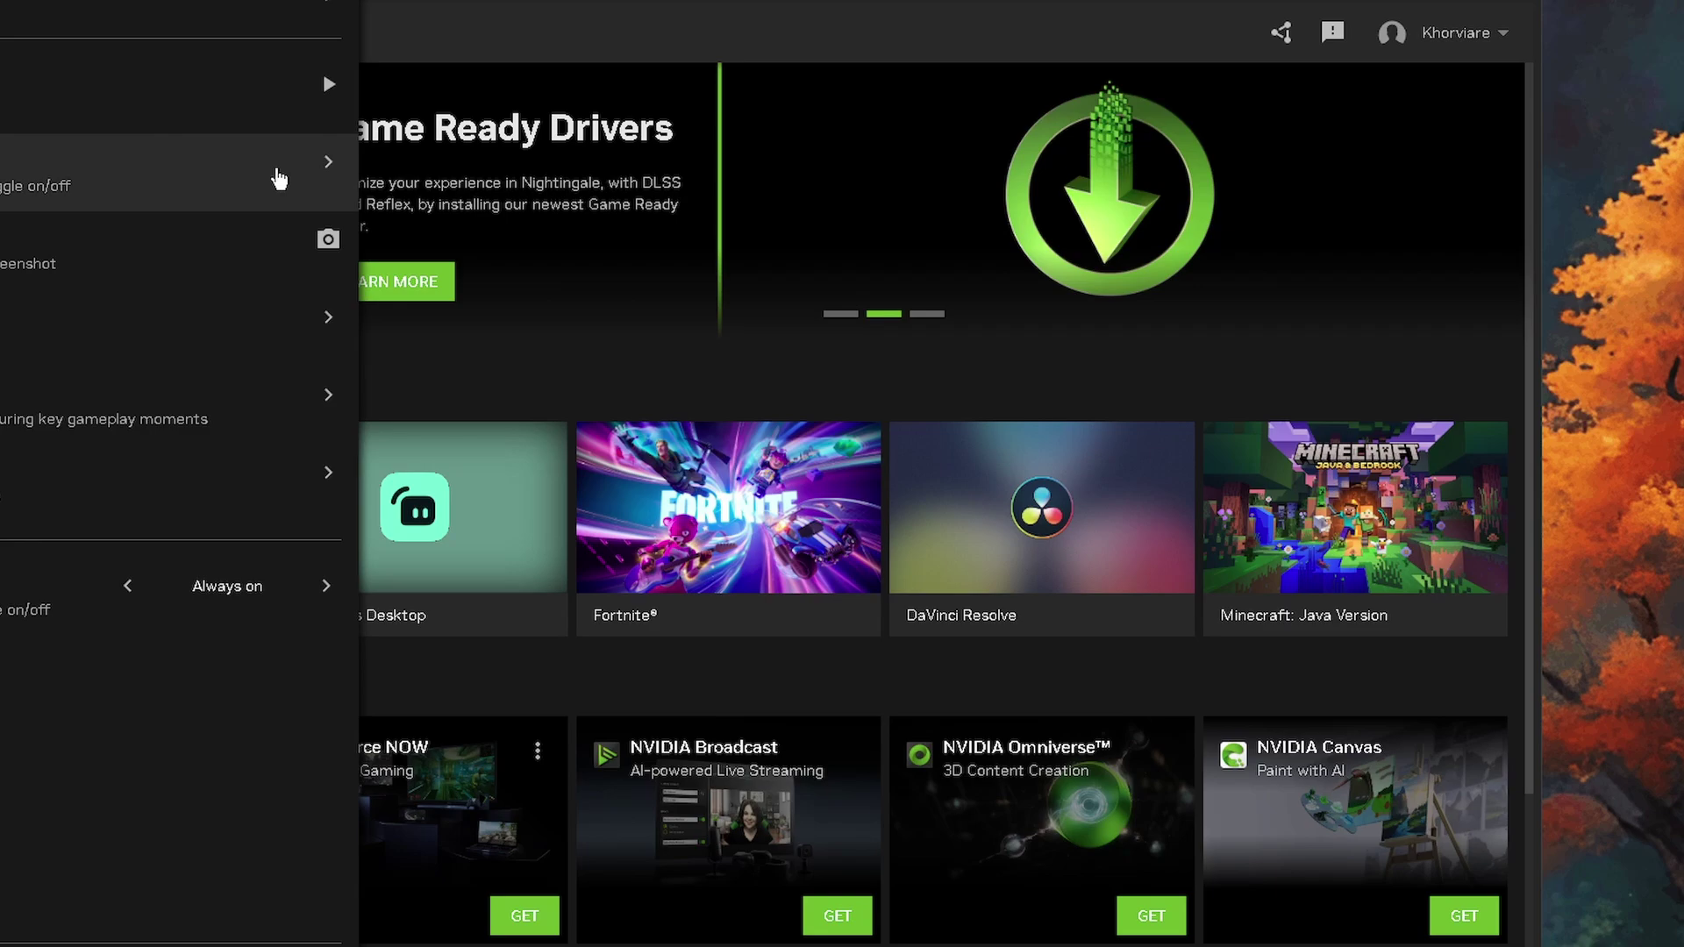
{"action": "scroll", "coordinate": [211, 439], "scroll_direction": "down", "scroll_amount": 5}
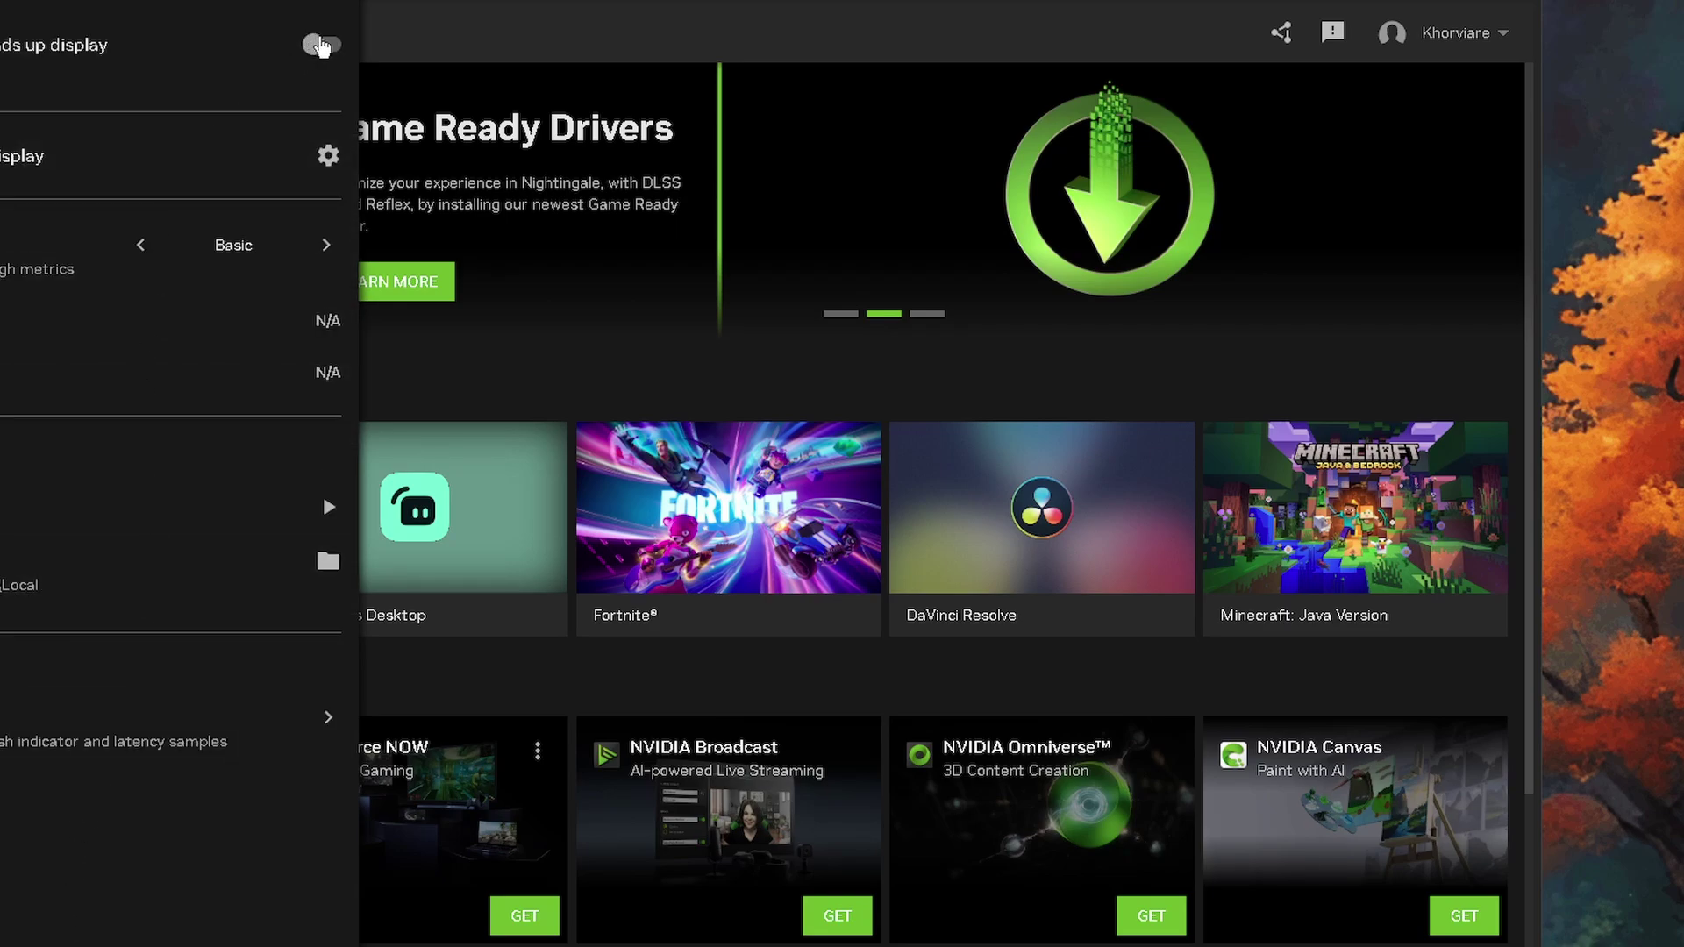
{"action": "left_click", "coordinate": [321, 46]}
{"action": "left_click", "coordinate": [326, 245]}
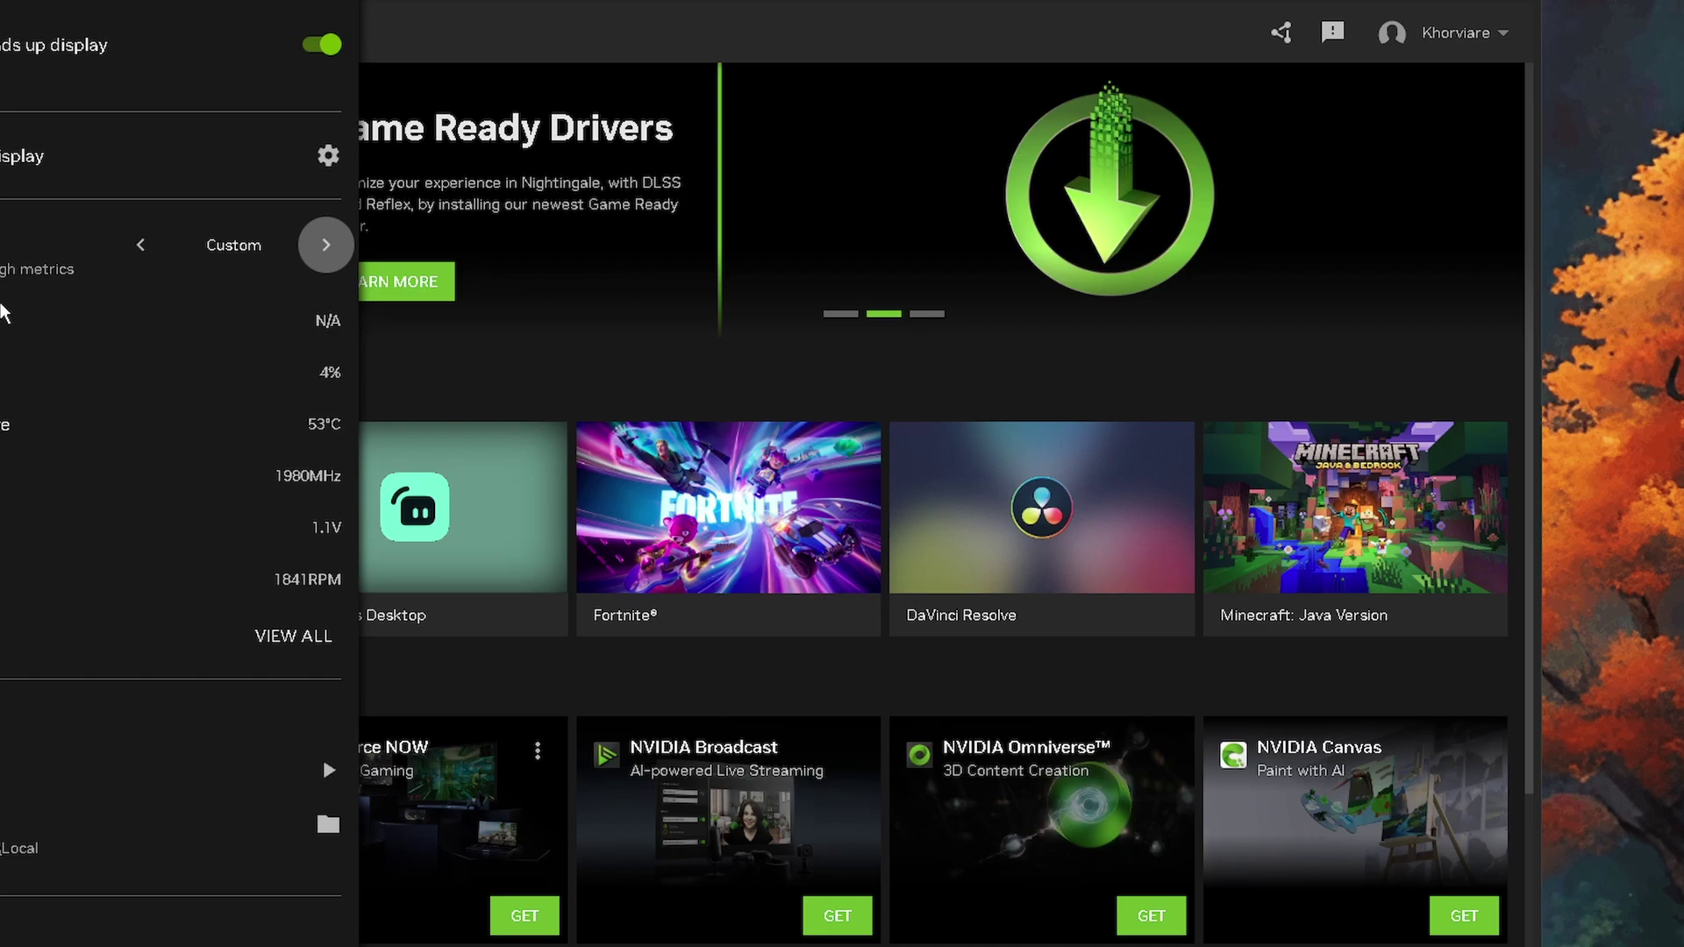
- Change the HUD's Linear display option to Double, then close the overlay
{"action": "scroll", "coordinate": [324, 816], "scroll_direction": "down", "scroll_amount": 10}
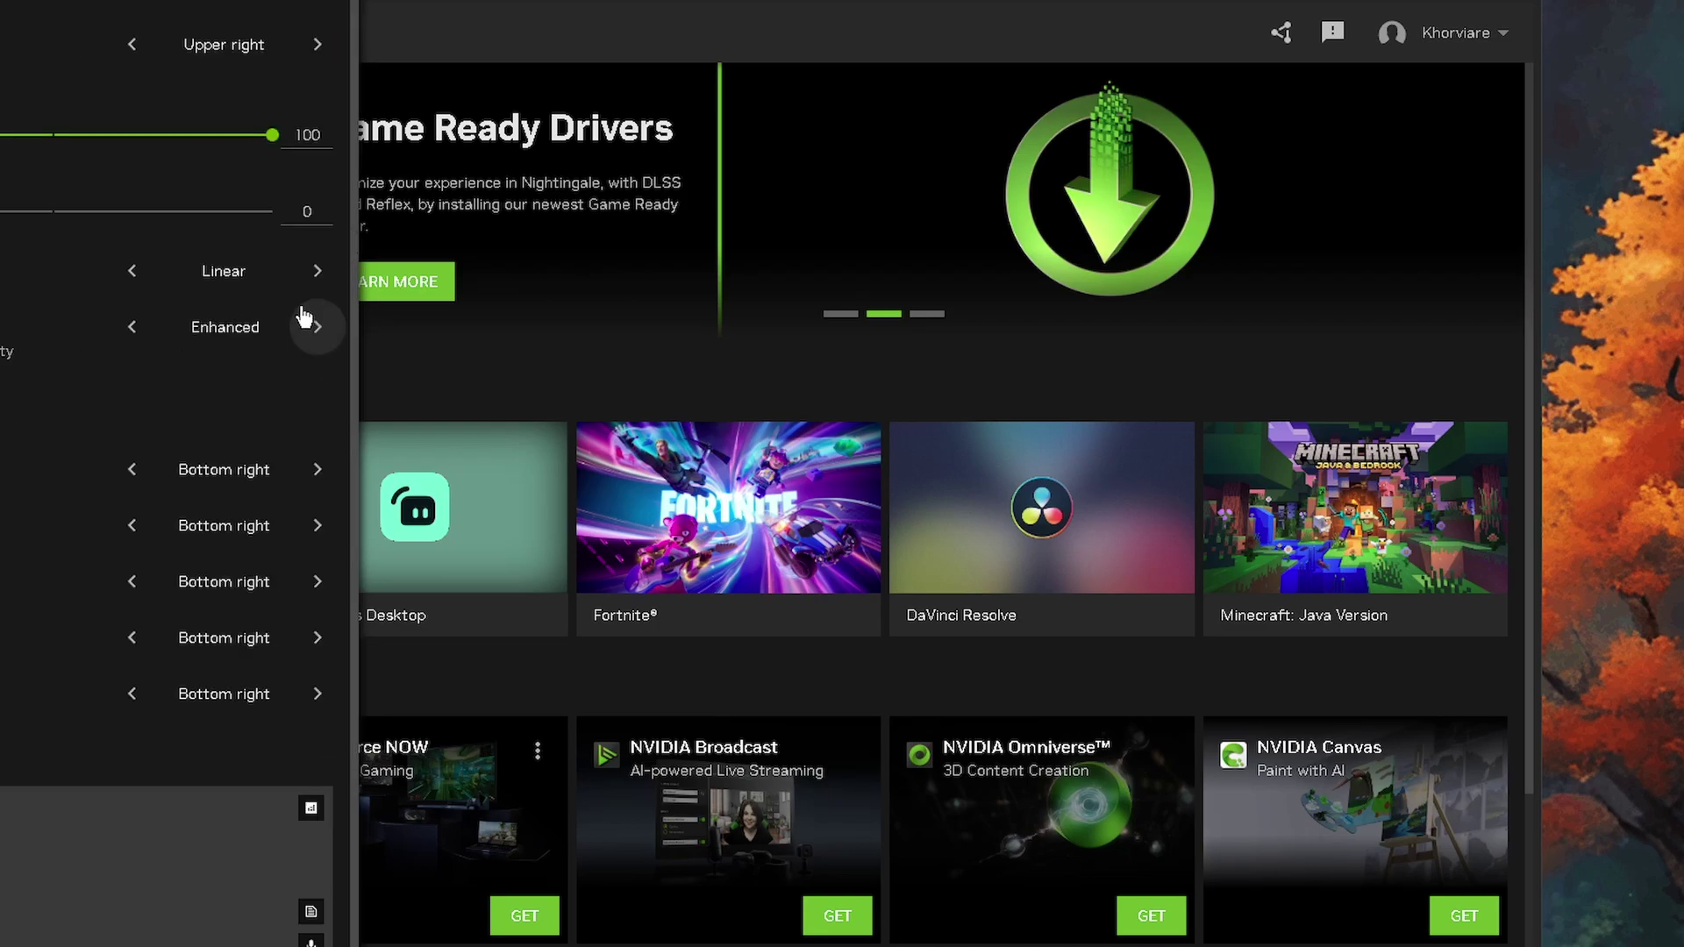
{"action": "left_click", "coordinate": [317, 271]}
{"action": "left_click", "coordinate": [318, 271]}
{"action": "left_click", "coordinate": [133, 271]}
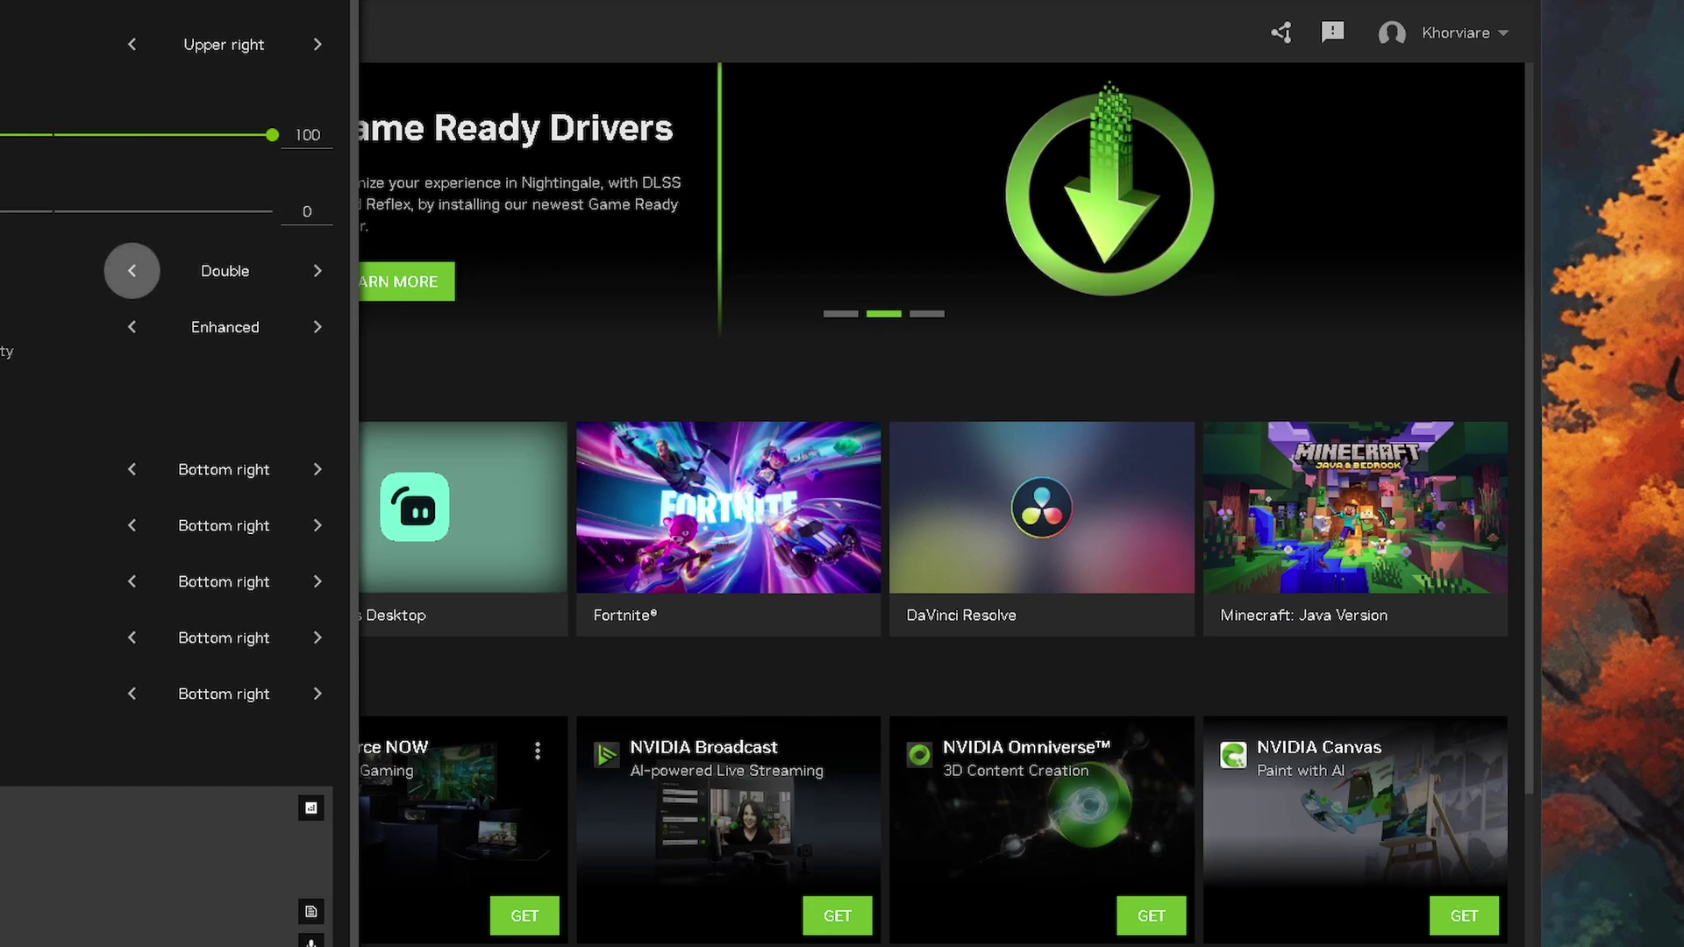
{"action": "scroll", "coordinate": [72, 355], "scroll_direction": "down", "scroll_amount": 1}
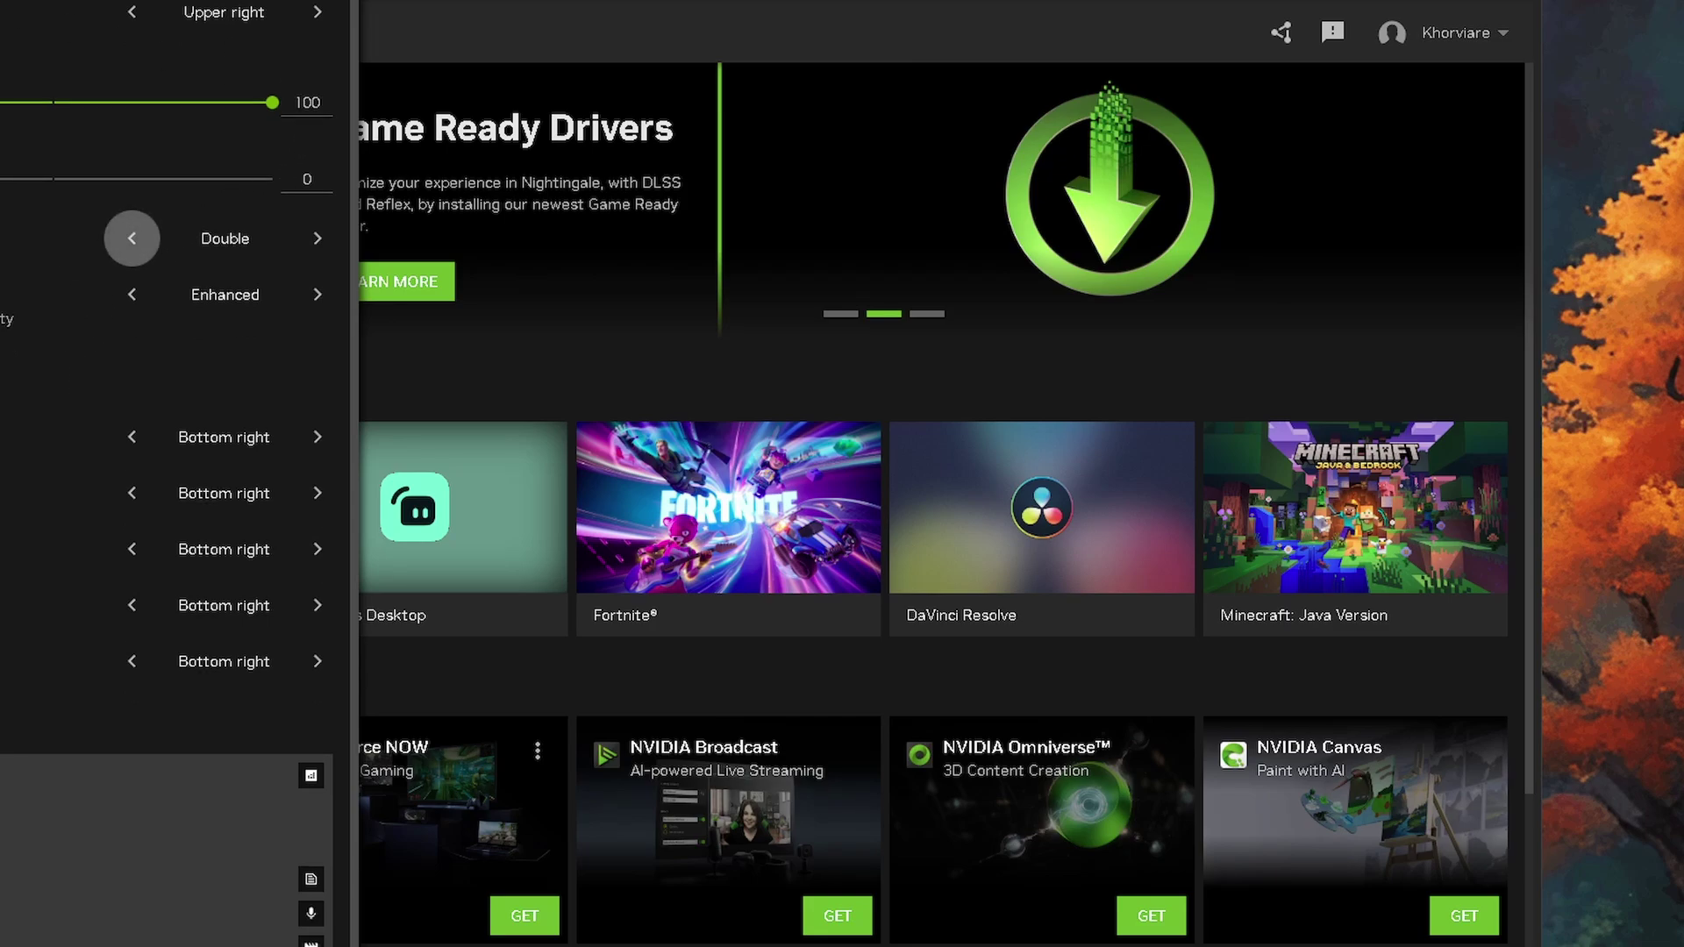
{"action": "key", "text": "Escape"}
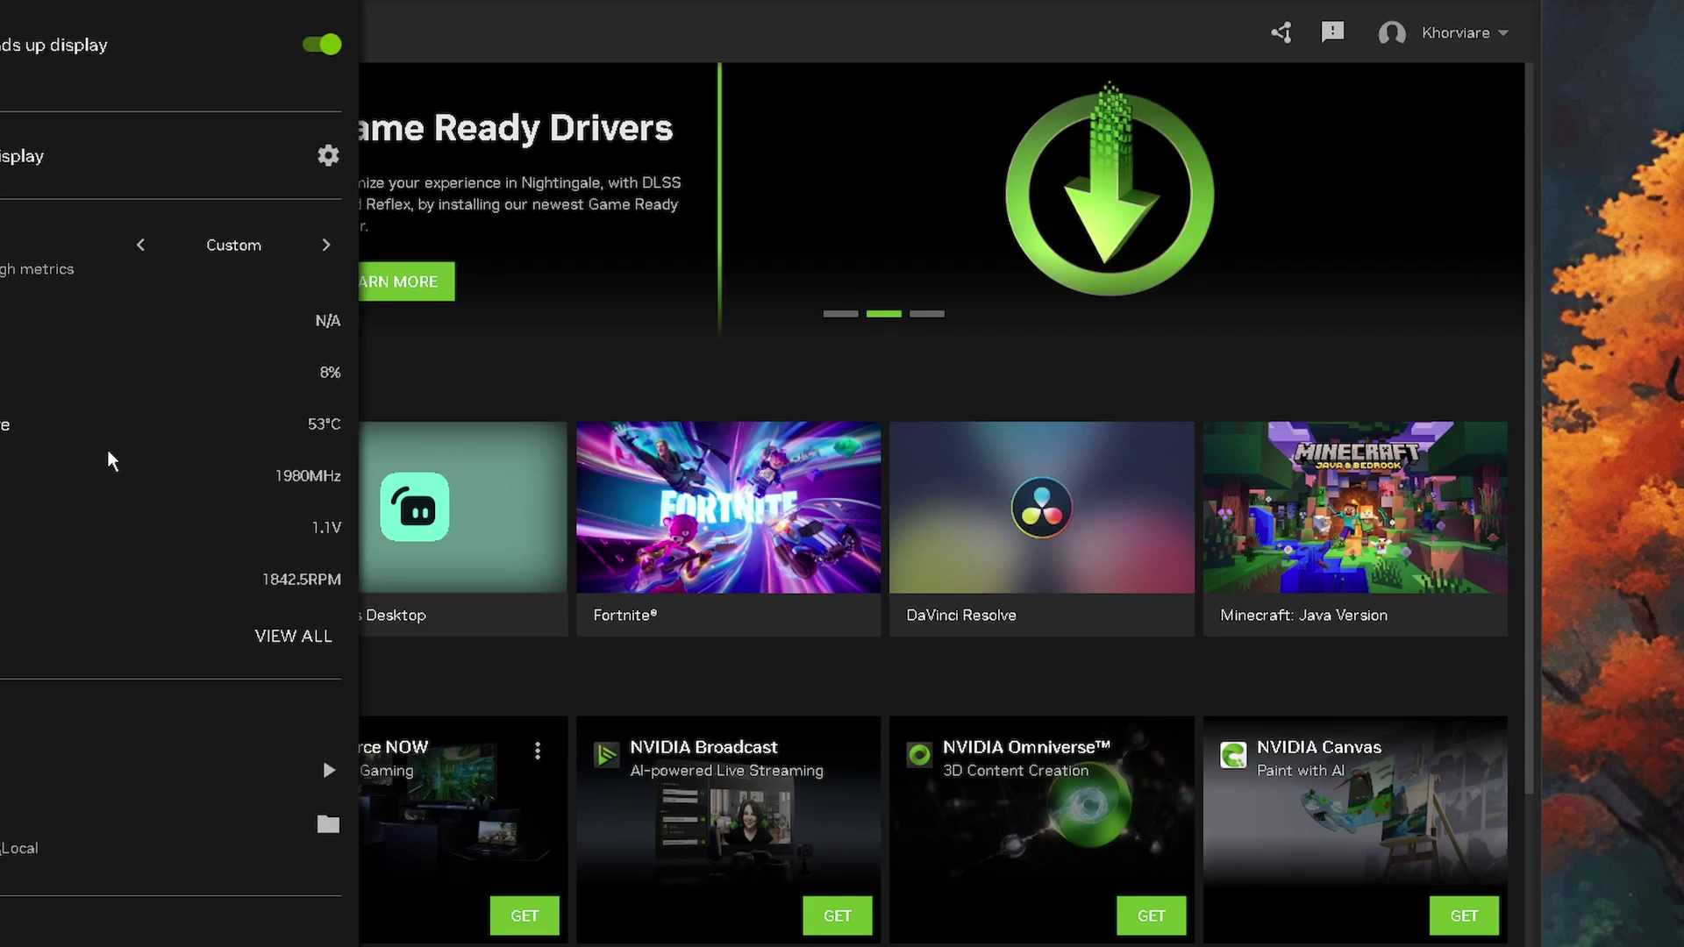
{"action": "left_click", "coordinate": [990, 657]}
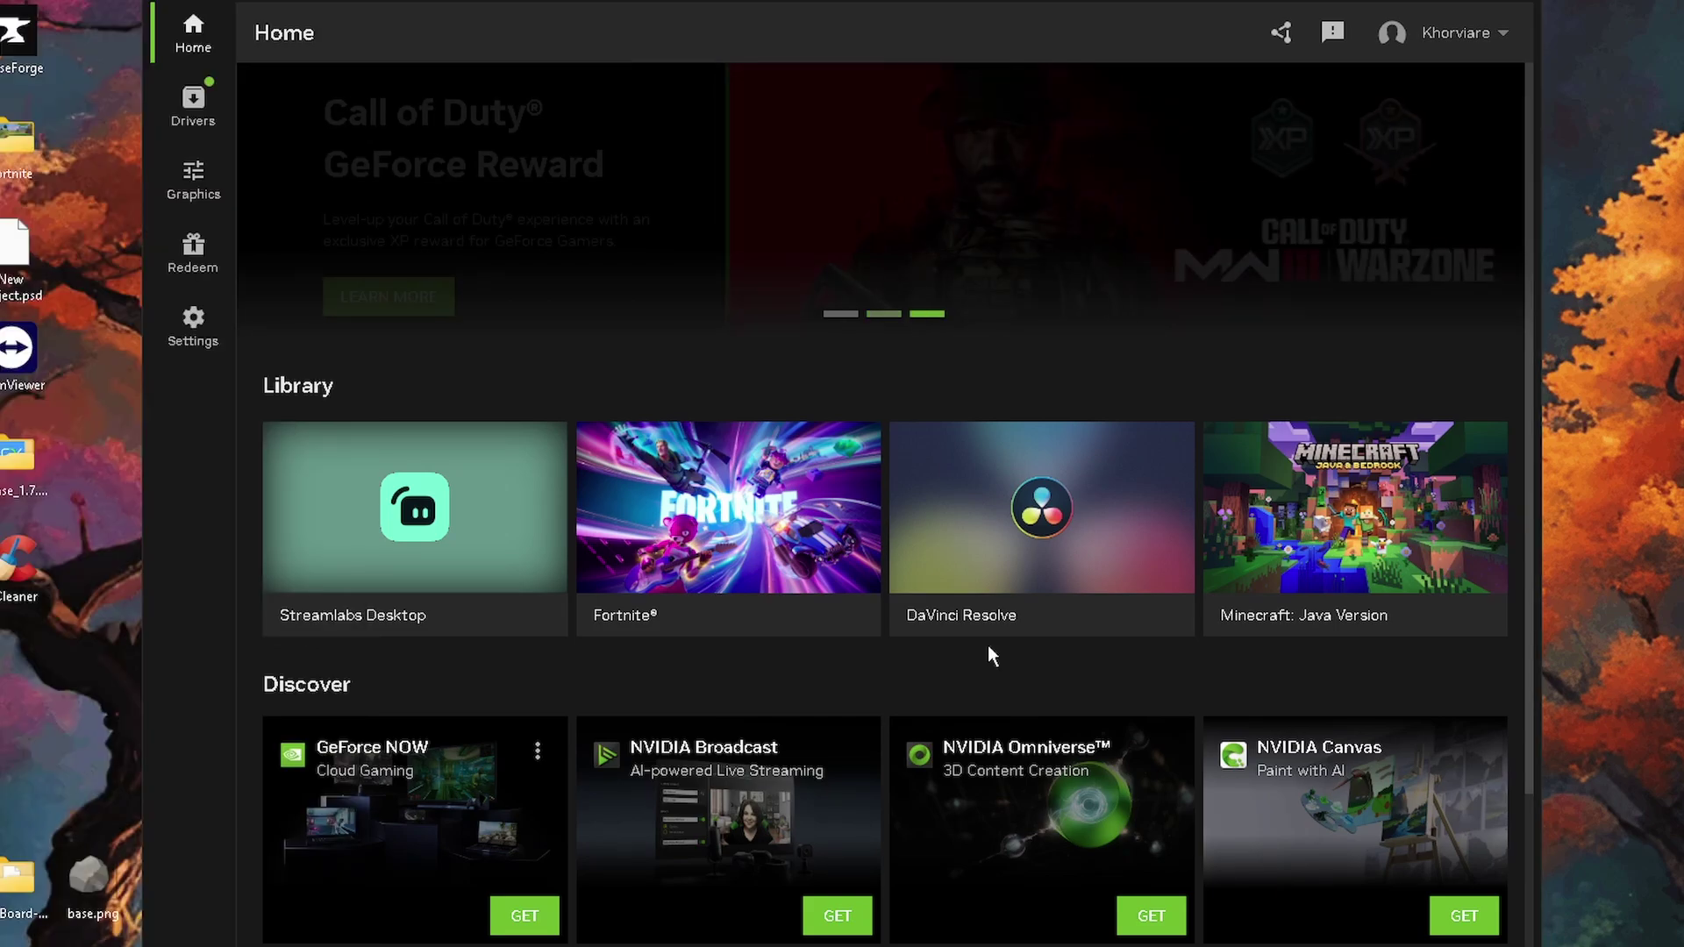